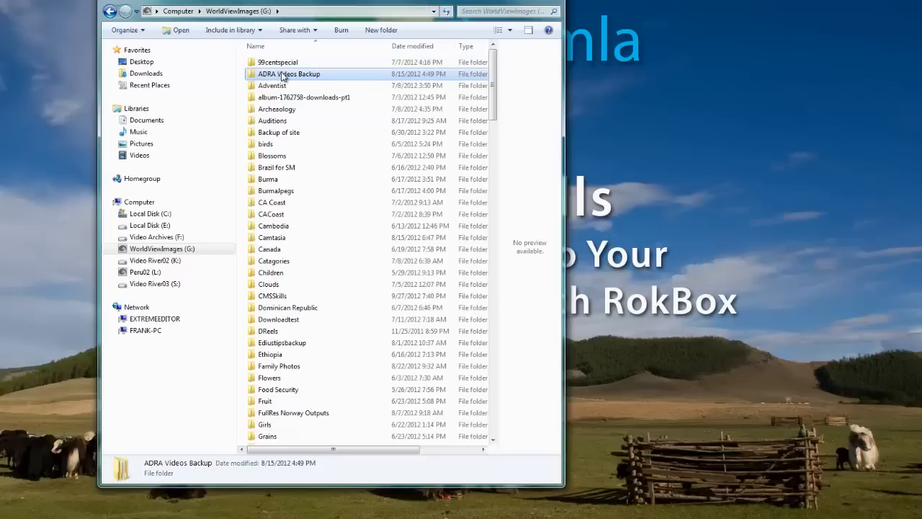
# Step: Open the hrvideos folder inside ADRA Videos Backup and select CreatingOppsHR.m4v to preview it
pyautogui.doubleClick(282, 75)
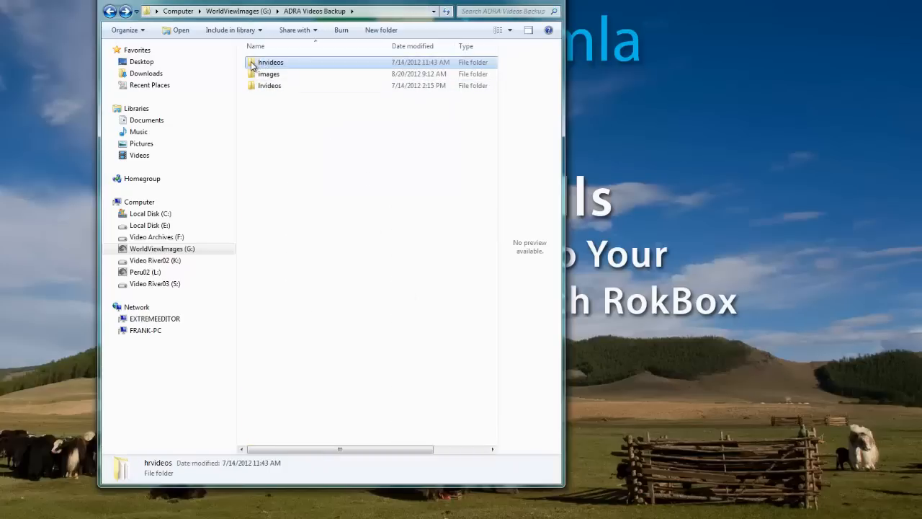
pyautogui.doubleClick(253, 65)
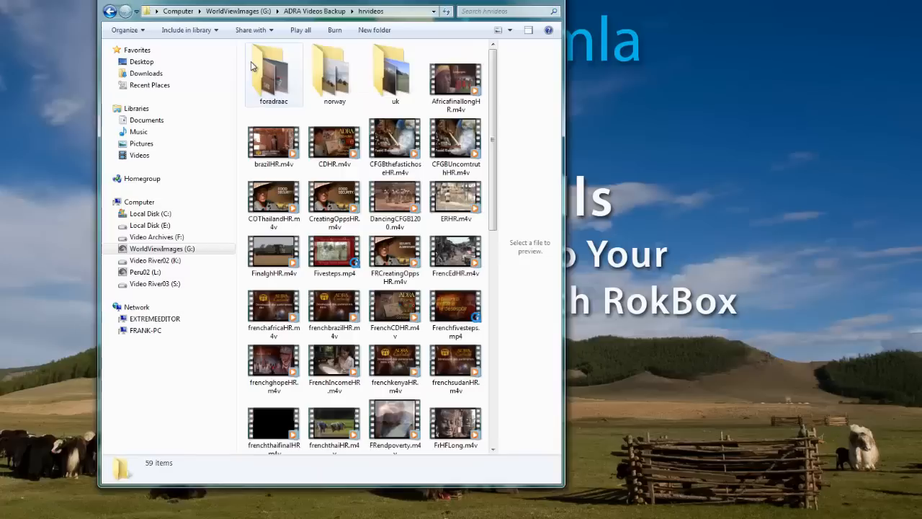
pyautogui.click(335, 204)
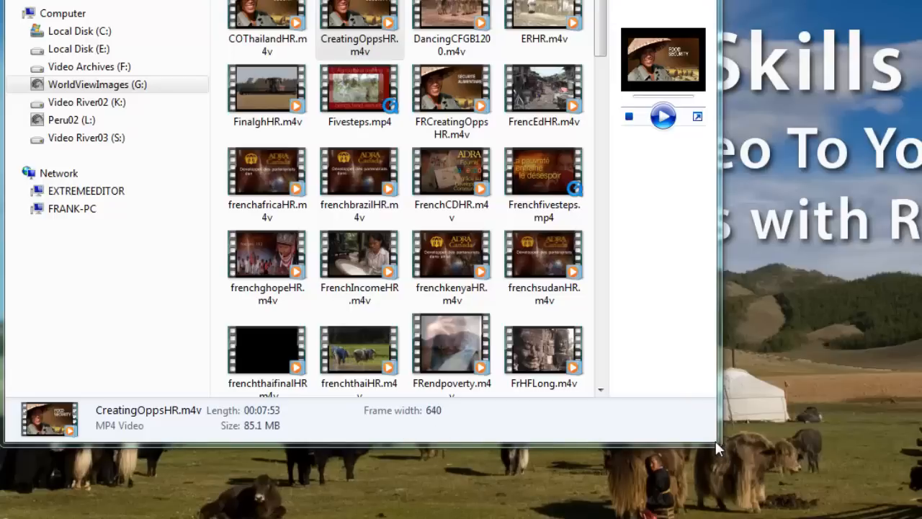
# Step: Enlarge the folder window to inspect the selected video's preview and its frame size, frame rate and data rate
pyautogui.moveTo(718, 444); pyautogui.dragTo(772, 483)
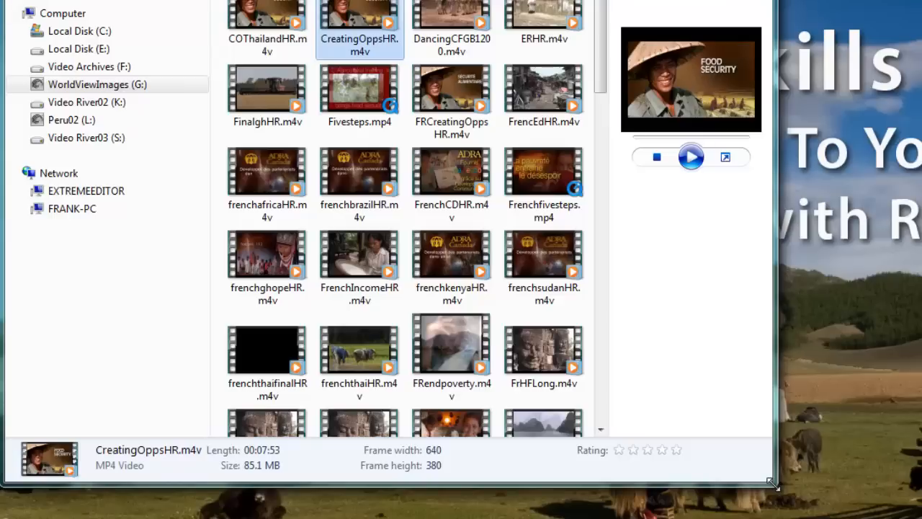
pyautogui.moveTo(772, 484); pyautogui.dragTo(884, 495)
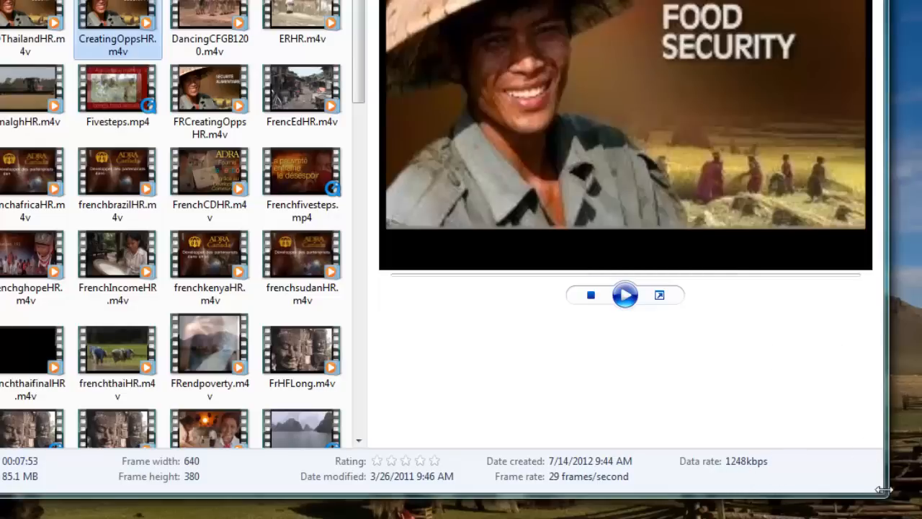
pyautogui.moveTo(886, 495); pyautogui.dragTo(921, 488)
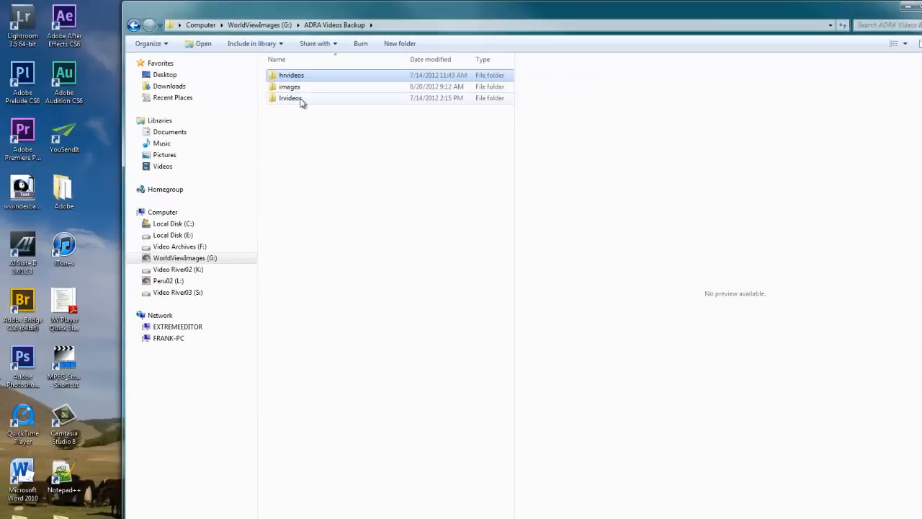
# Step: Open the lrvideos folder, briefly play CreatingOppsLR.m4v, close the player and look through the remaining low-resolution videos
pyautogui.doubleClick(292, 98)
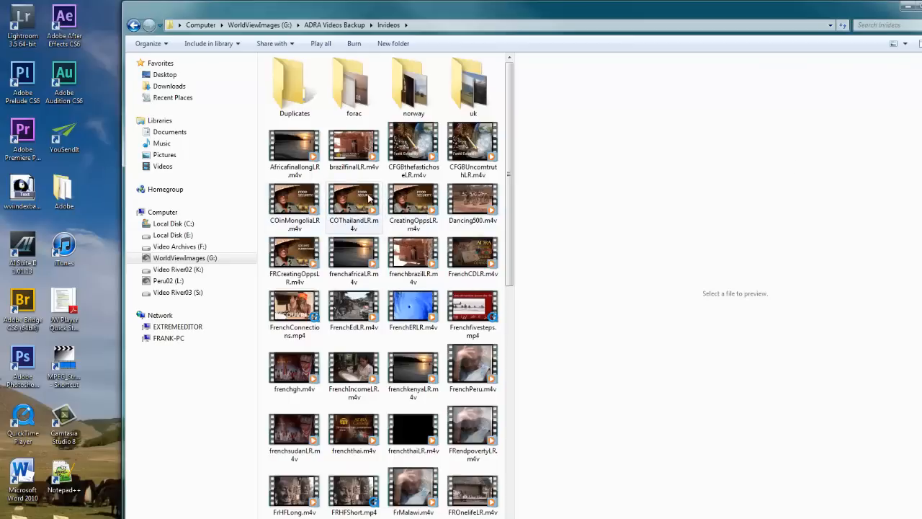
pyautogui.click(416, 203)
pyautogui.doubleClick(415, 203)
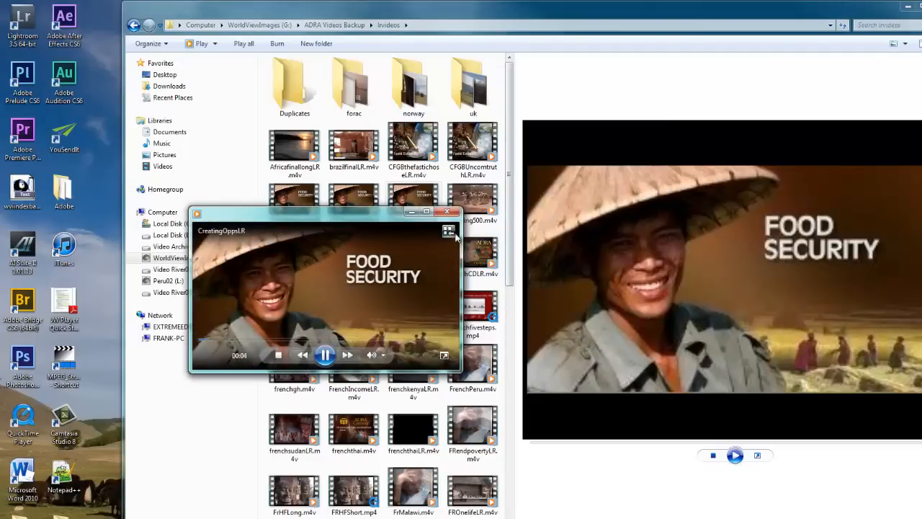
pyautogui.click(448, 214)
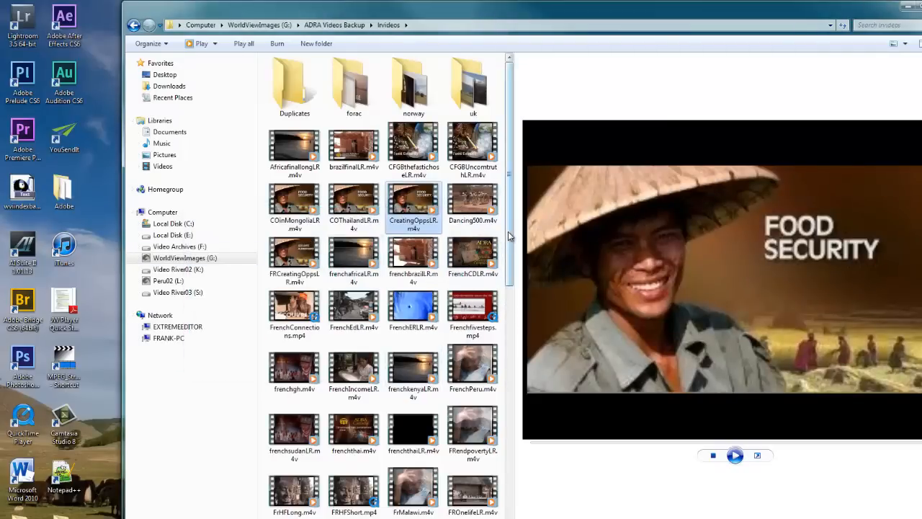
pyautogui.moveTo(508, 231); pyautogui.dragTo(526, 496)
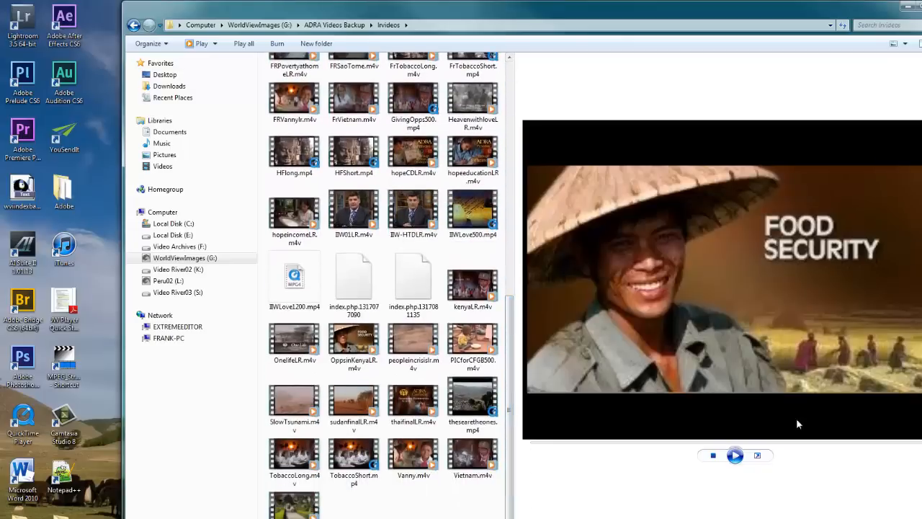
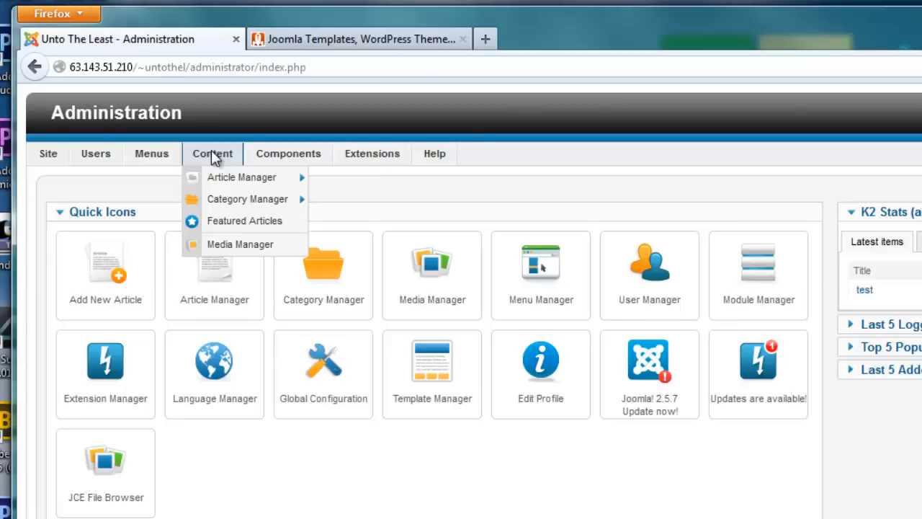
# Step: Open the Media Manager in the Joomla administration to view the site's media folders, and clear the browser window away
pyautogui.moveTo(226, 173)
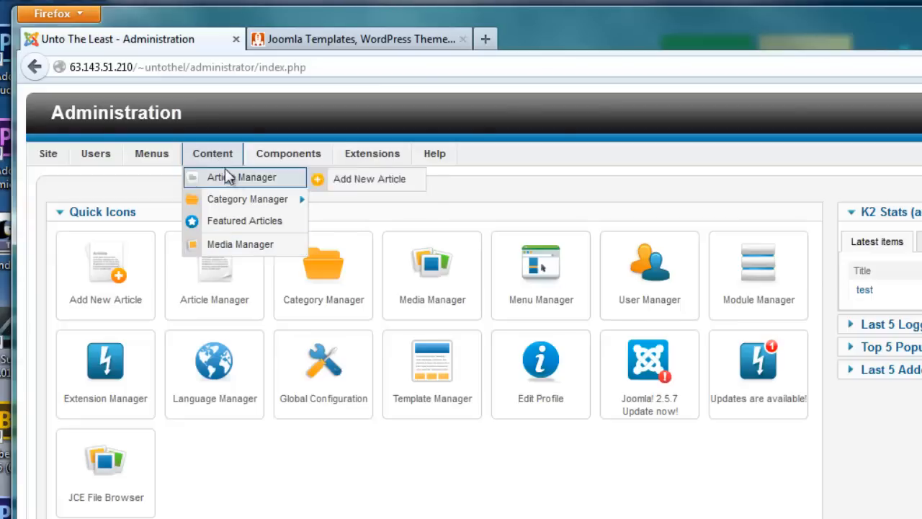
pyautogui.click(226, 245)
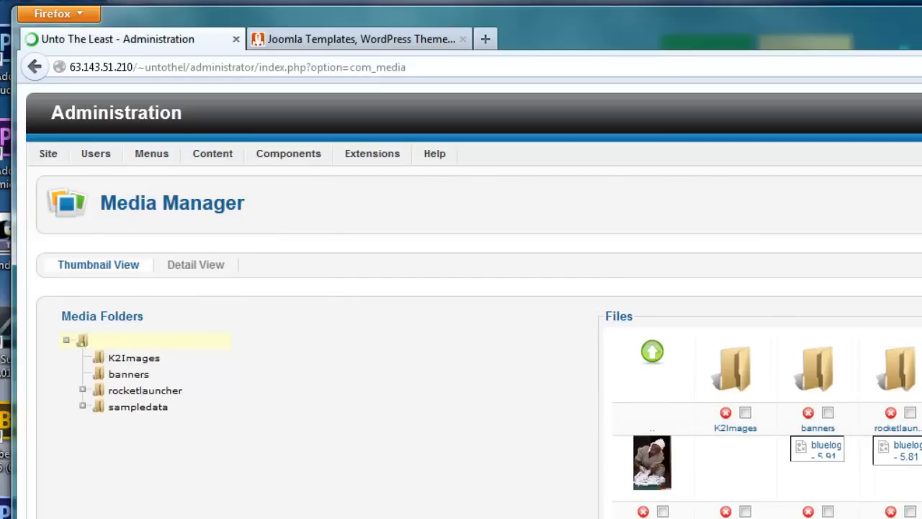
pyautogui.moveTo(905, 24); pyautogui.dragTo(905, 0)
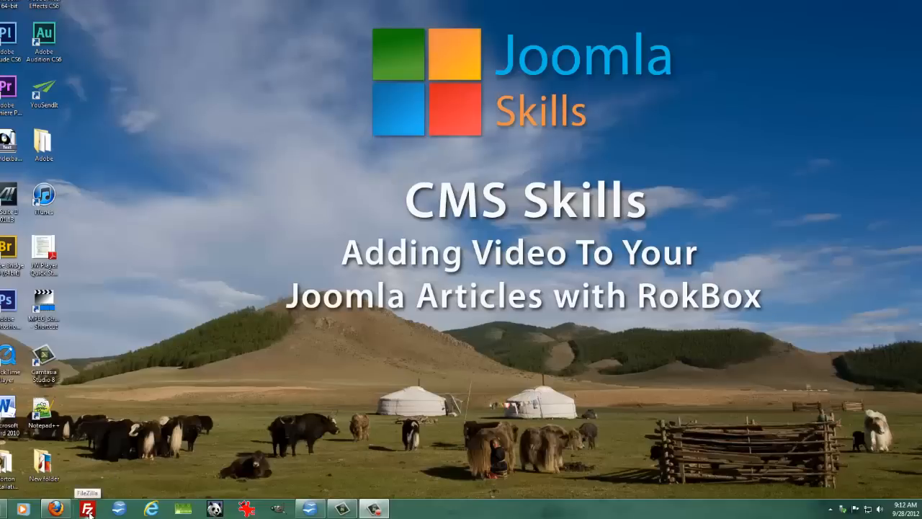
# Step: Launch FileZilla and narrow its window
pyautogui.click(88, 510)
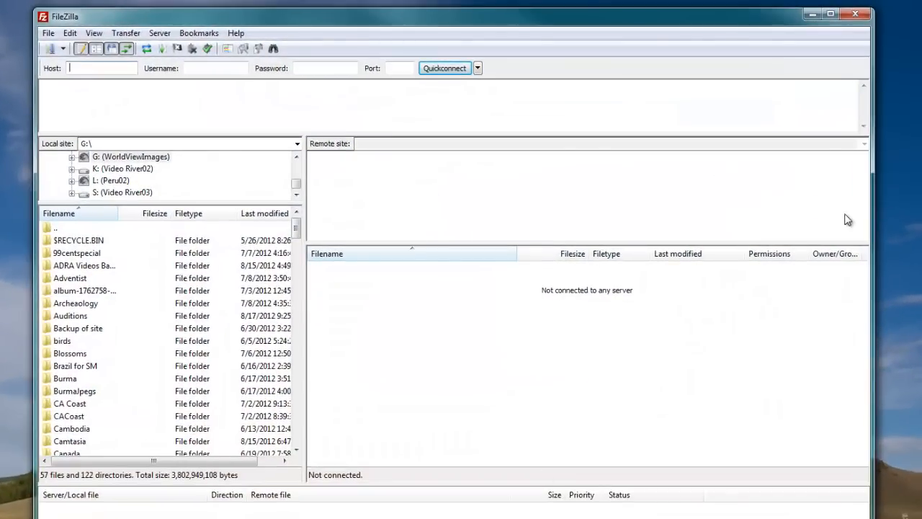
pyautogui.moveTo(877, 205); pyautogui.dragTo(779, 220)
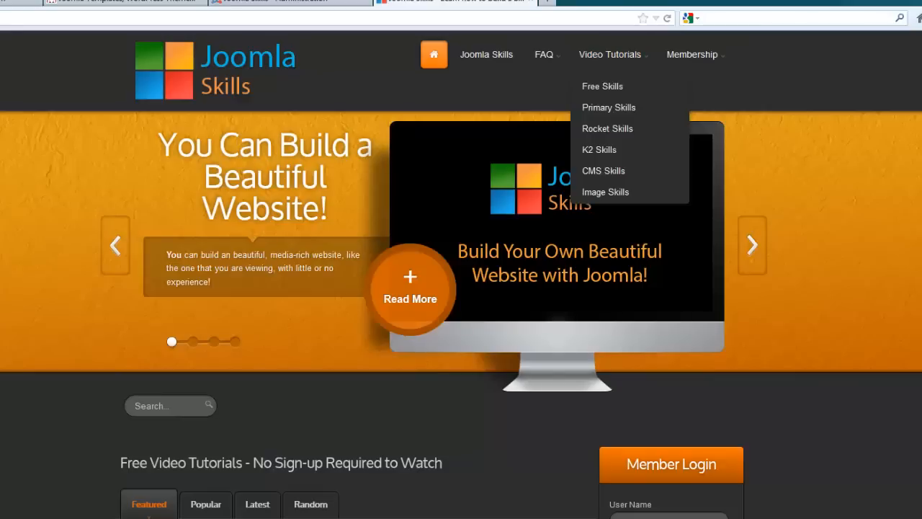
# Step: Open the Free Skills video tutorials page on the Joomla Skills website in Firefox
pyautogui.moveTo(613, 66)
pyautogui.click(613, 90)
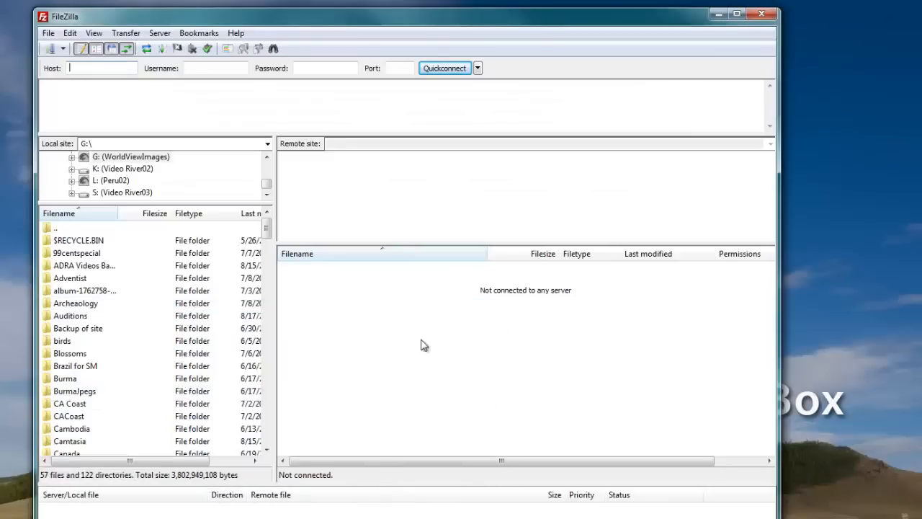
# Step: In FileZilla, connect to the saved UntotheLeast site and open its public_html folder
pyautogui.click(48, 34)
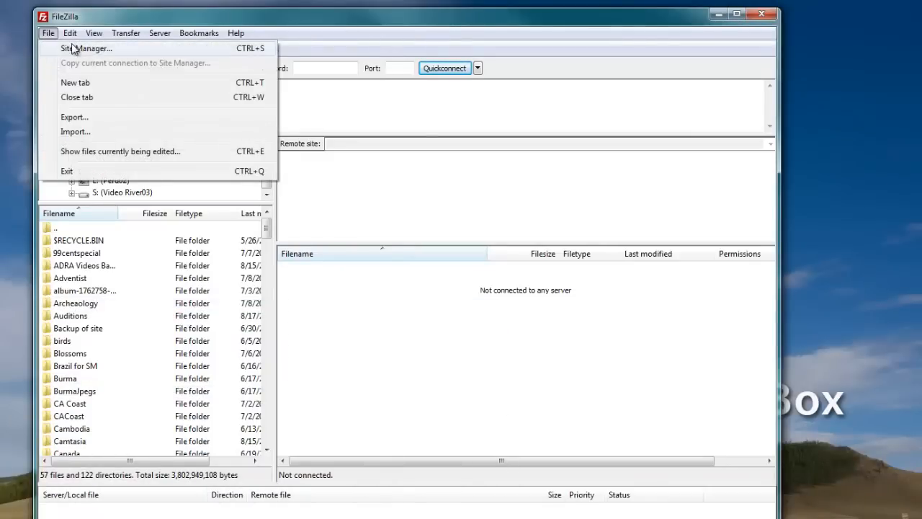
pyautogui.click(76, 50)
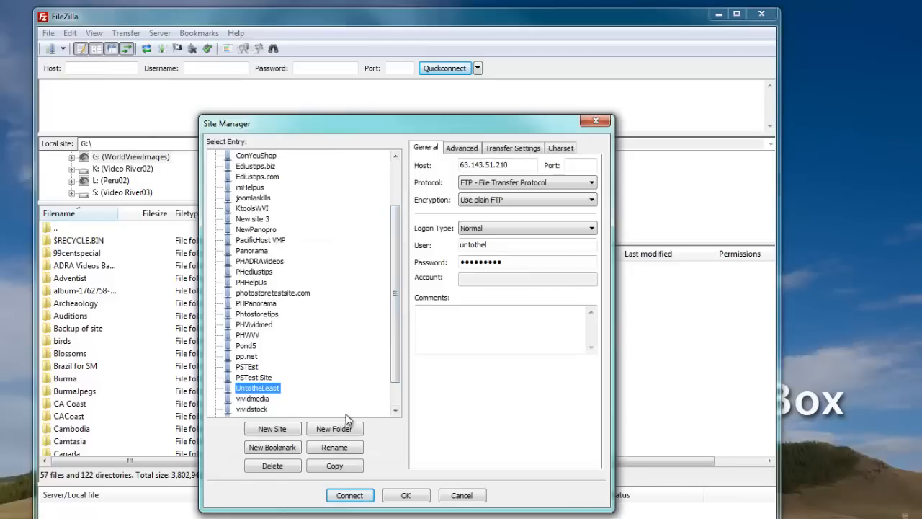
pyautogui.click(351, 496)
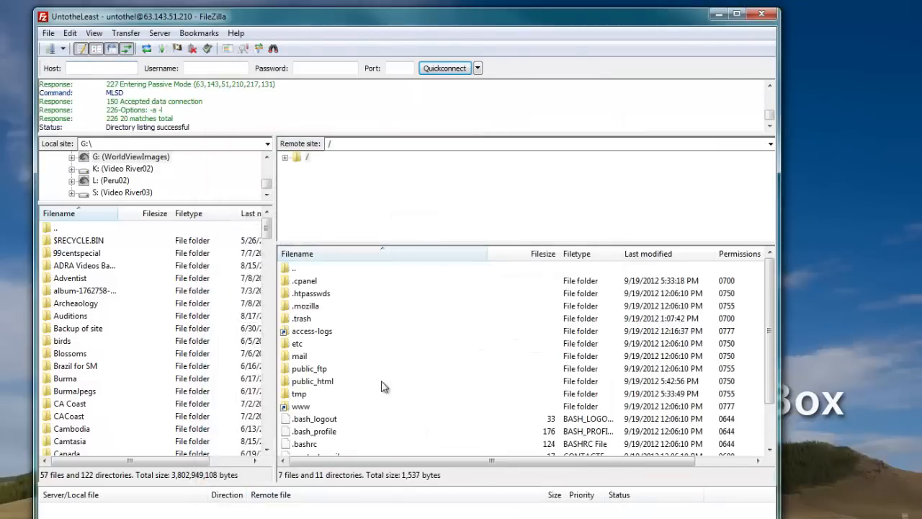
pyautogui.doubleClick(287, 384)
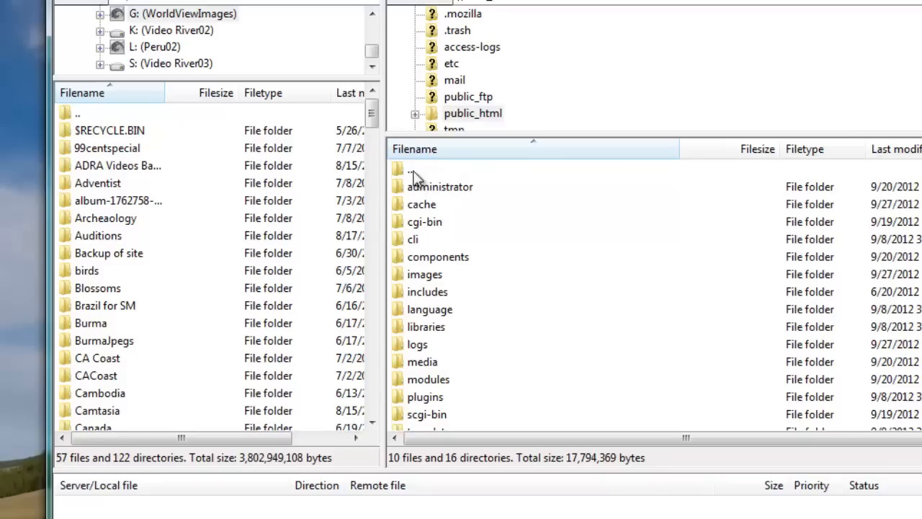
# Step: Create a directory named videos inside the remote public_html folder and open it
pyautogui.rightClick(412, 170)
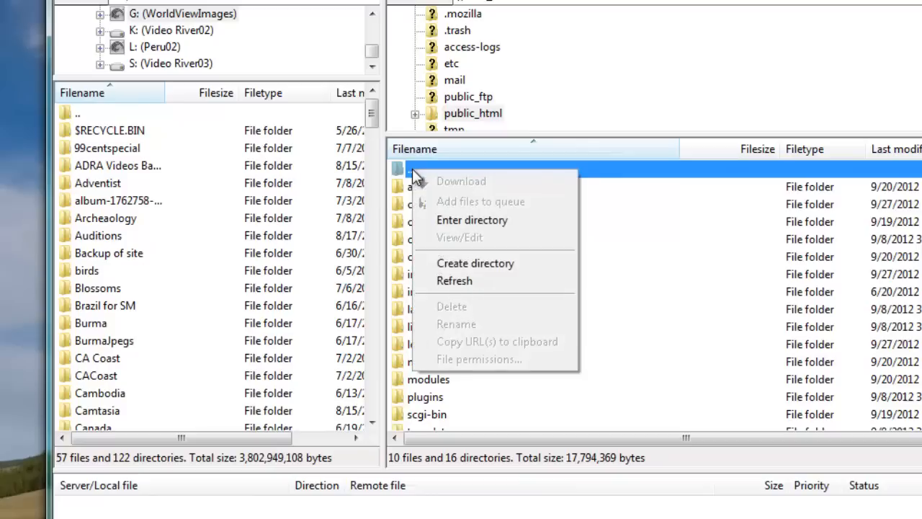
pyautogui.click(476, 264)
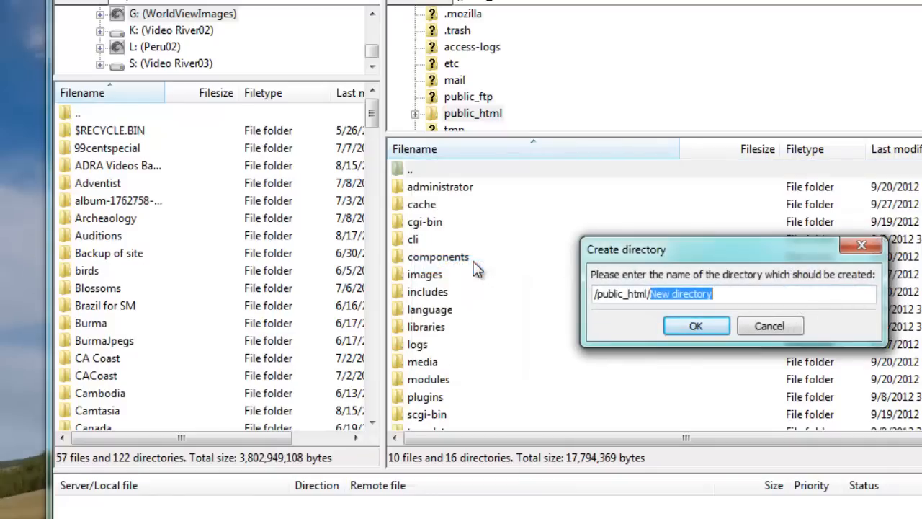
pyautogui.write('videos')
pyautogui.press('Return')
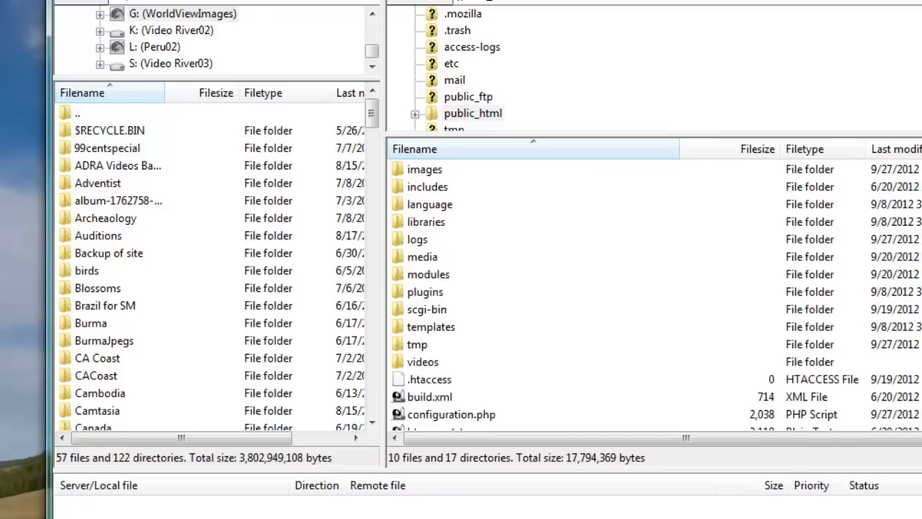
pyautogui.scroll(-2, 462, 324)
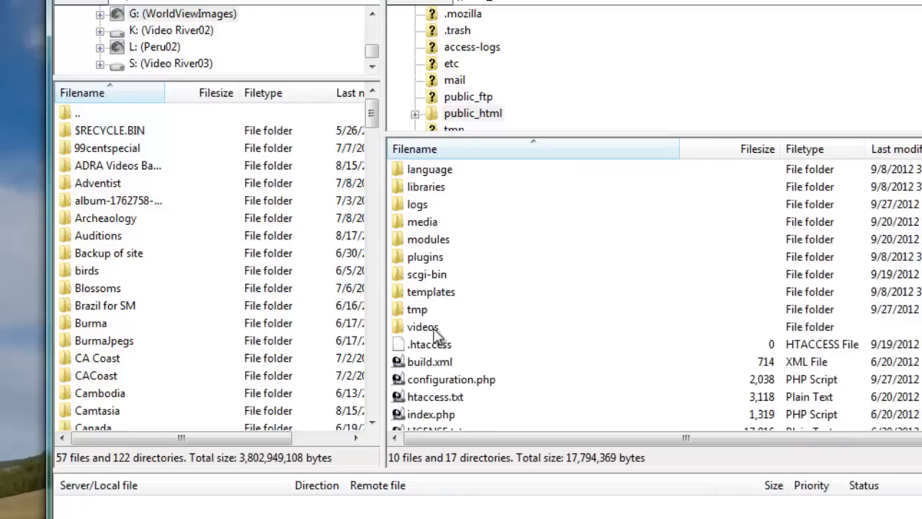
pyautogui.click(433, 328)
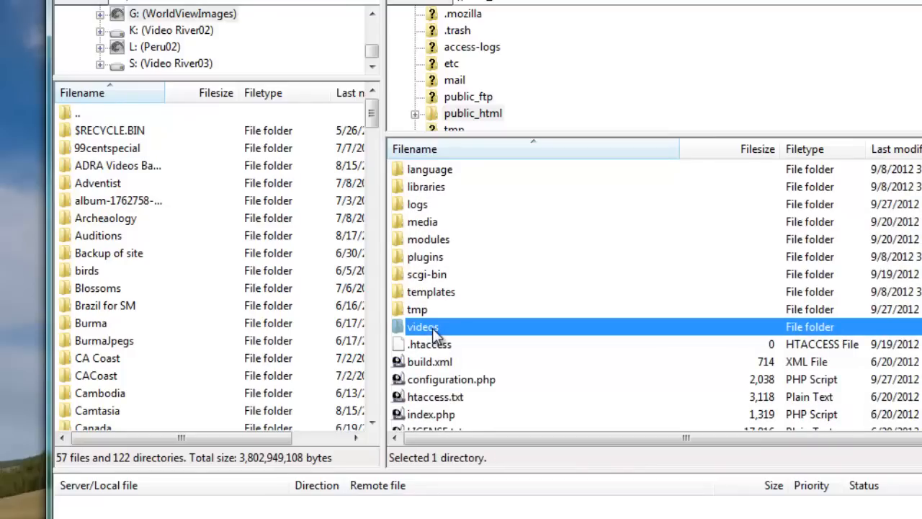
pyautogui.doubleClick(434, 334)
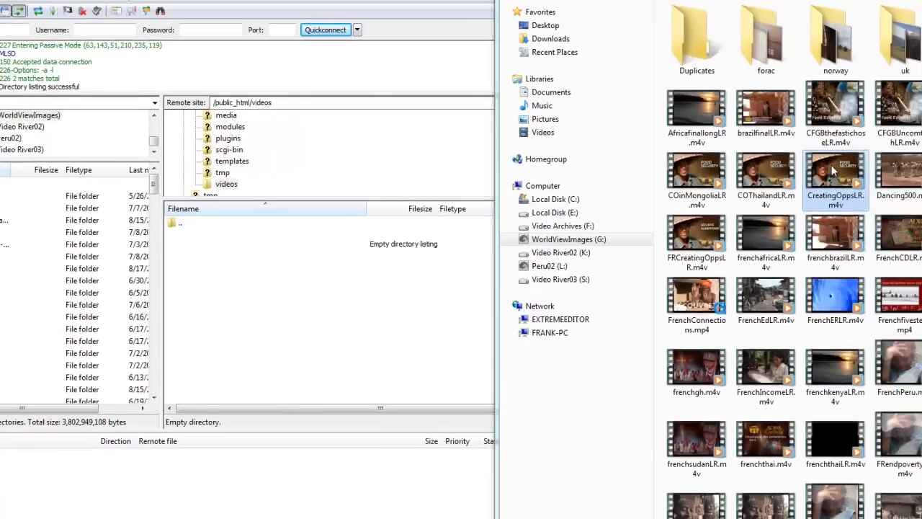
# Step: Upload CreatingOppsLR.m4v from the lrvideos folder and CreatingOppsHR.m4v from the hrvideos folder to the remote videos directory
pyautogui.moveTo(831, 165); pyautogui.dragTo(305, 302)
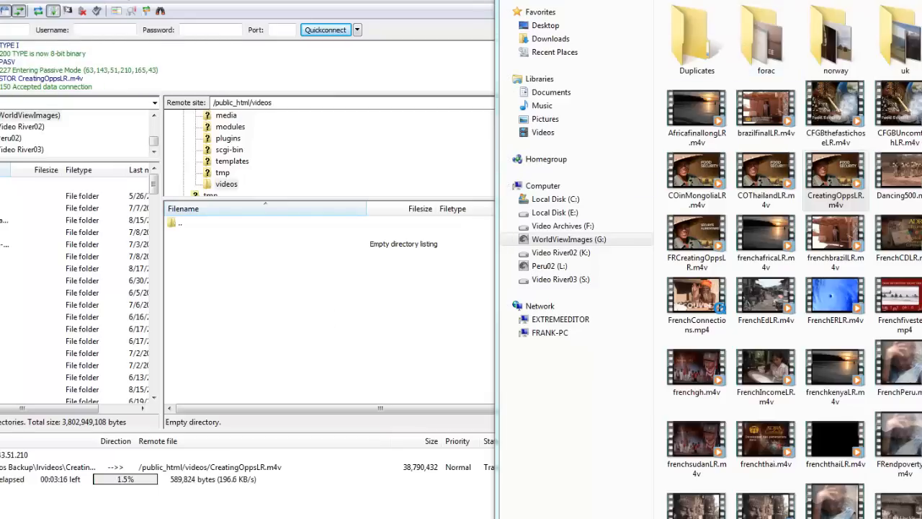
pyautogui.moveTo(800, 1); pyautogui.dragTo(582, 2)
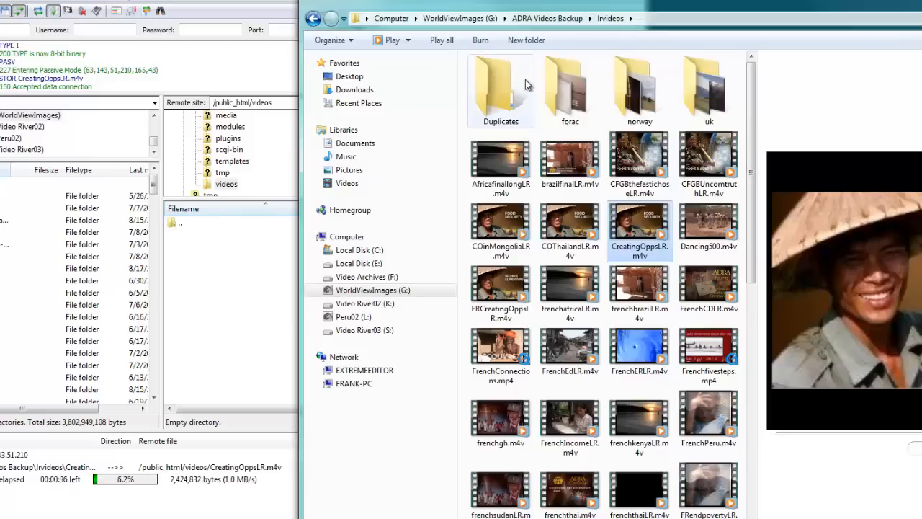
pyautogui.click(541, 20)
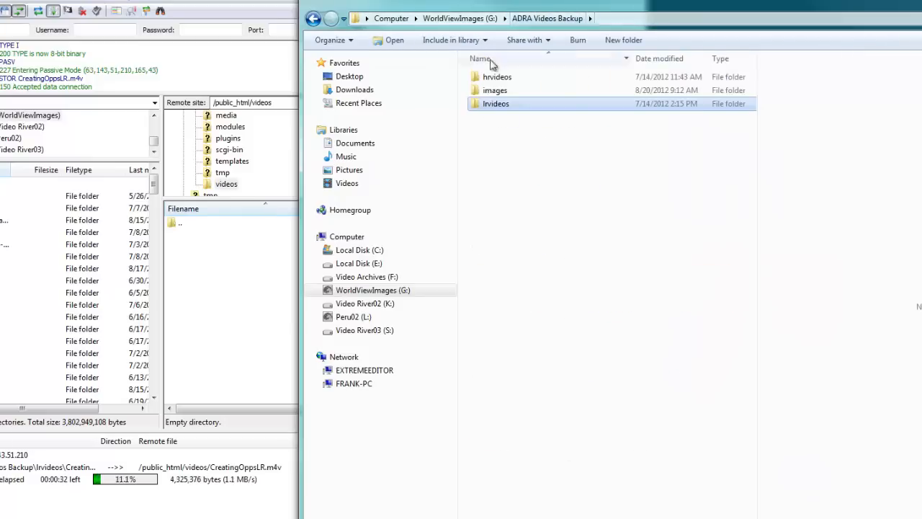
pyautogui.doubleClick(496, 80)
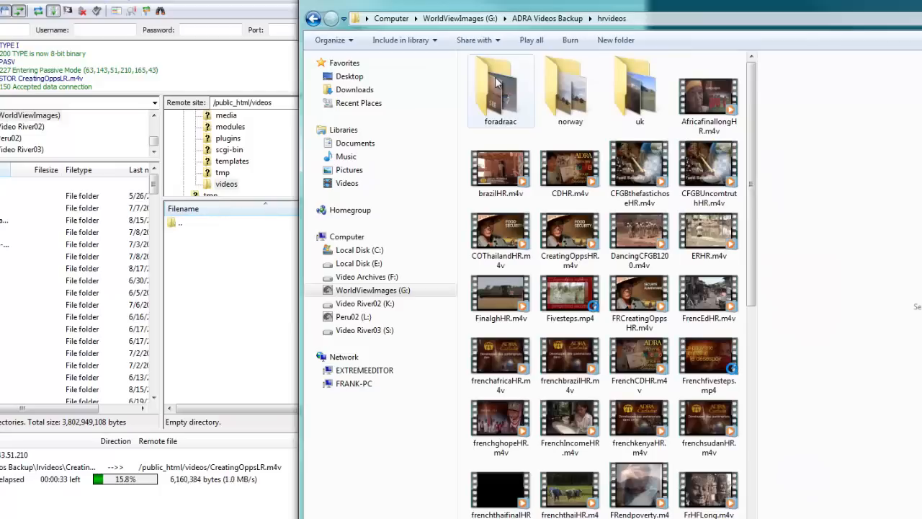
pyautogui.click(574, 235)
pyautogui.moveTo(575, 236); pyautogui.dragTo(253, 309)
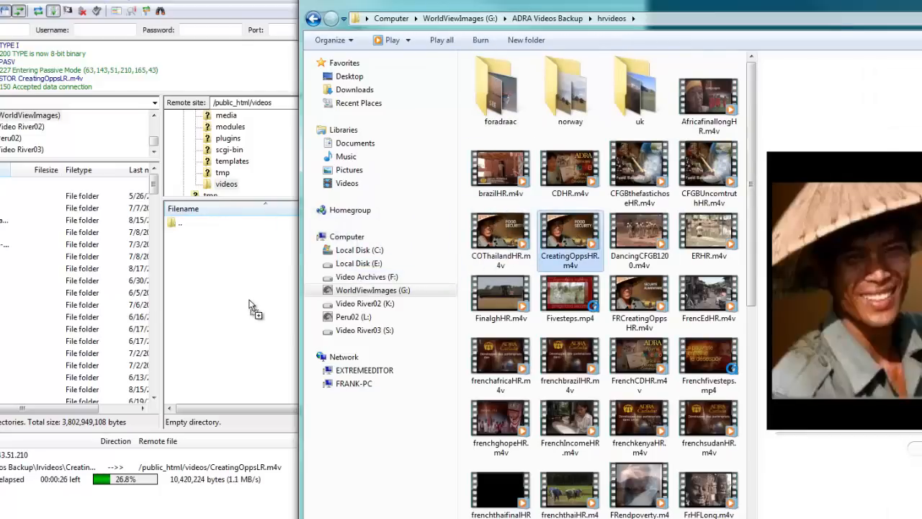
pyautogui.moveTo(508, 5); pyautogui.dragTo(921, 0)
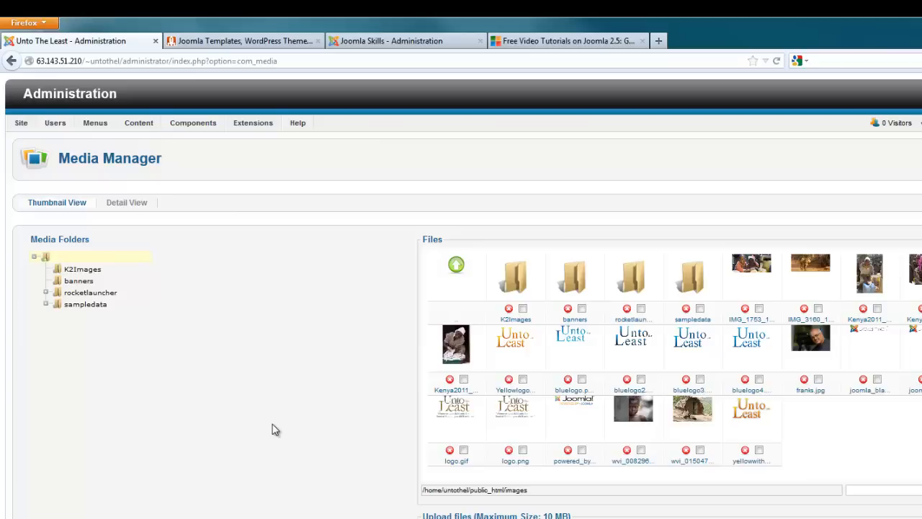
# Step: In the Joomla administration in Firefox, open the Plug-in Manager and display all plug-ins on one page
pyautogui.moveTo(261, 131)
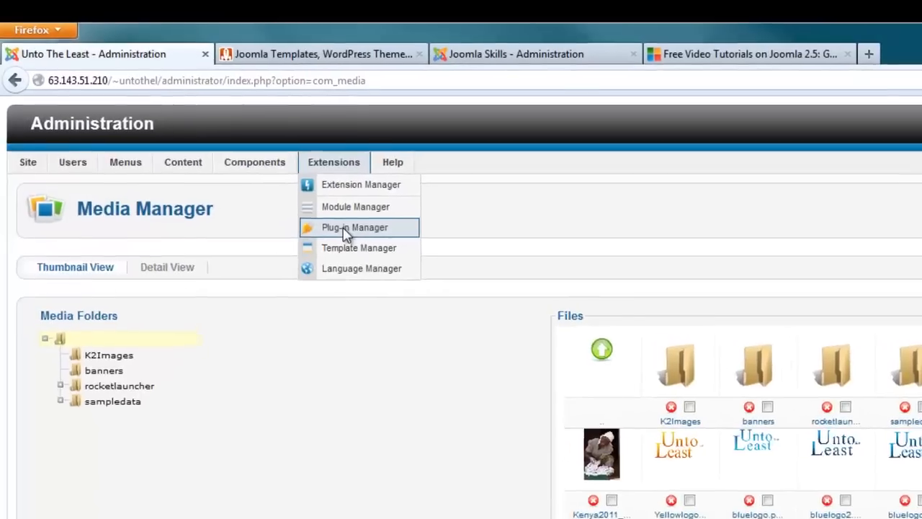
pyautogui.click(293, 194)
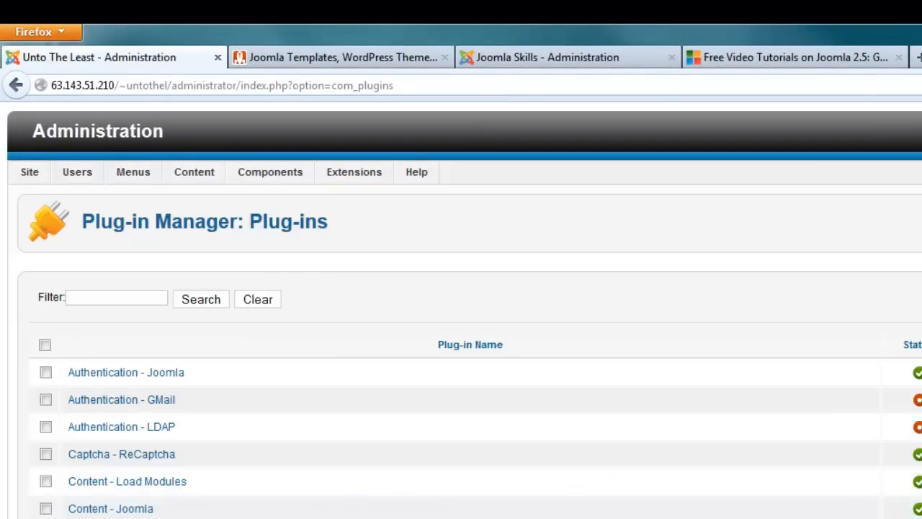
pyautogui.scroll(-10, 609, 430)
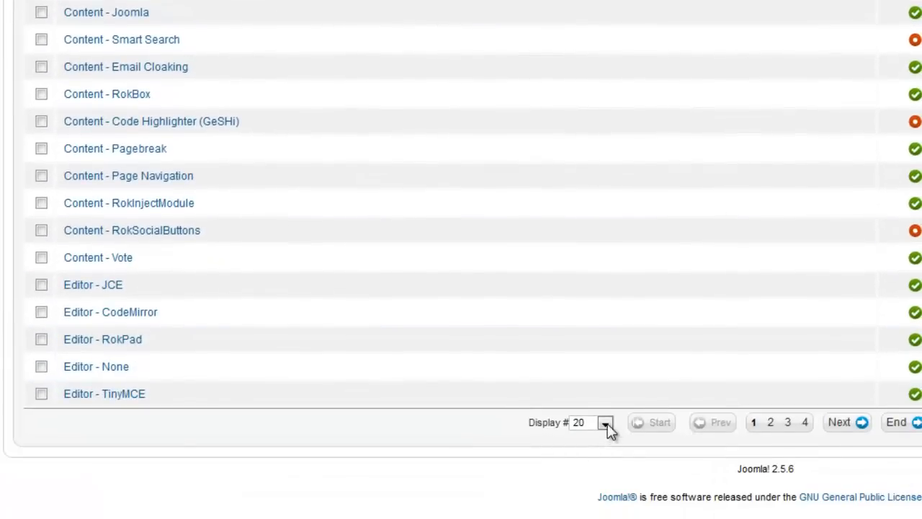
pyautogui.click(608, 429)
pyautogui.click(585, 518)
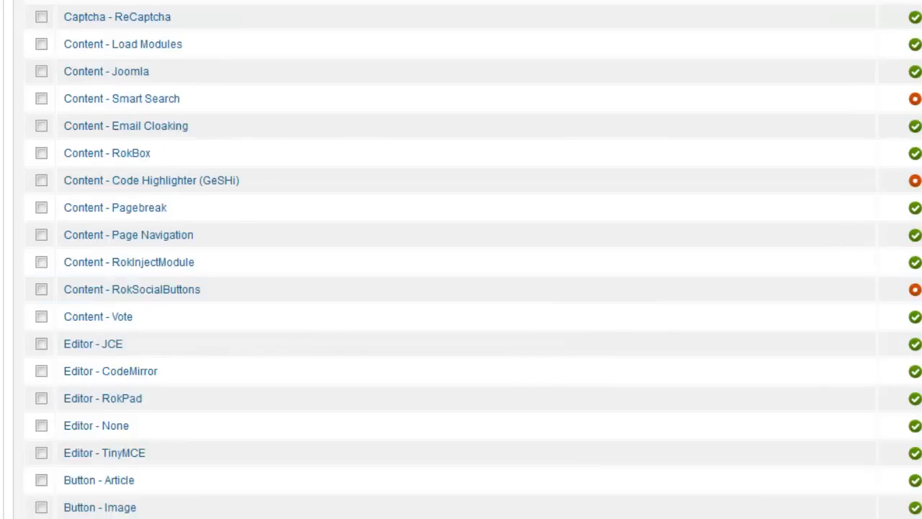
# Step: Locate the System - RokBox plug-in in the list, check its status and open its settings
pyautogui.scroll(-10, 461, 259)
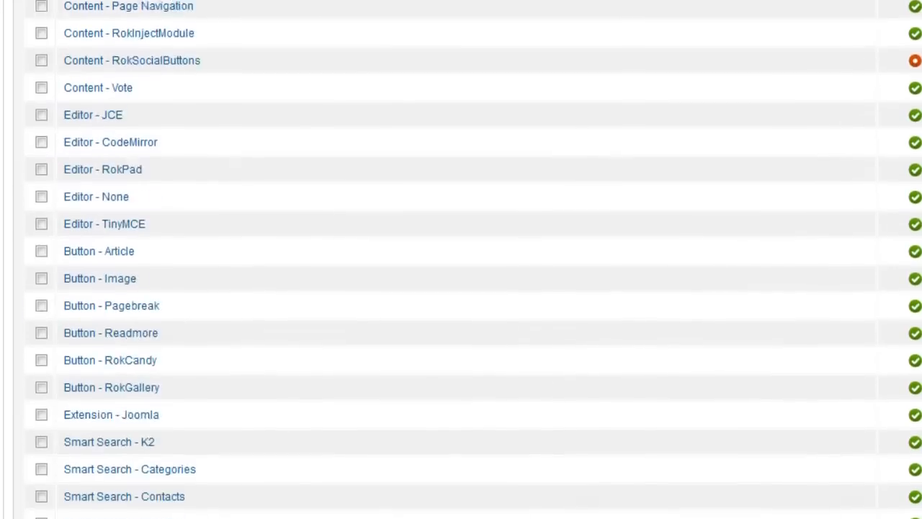
pyautogui.scroll(-5, 462, 259)
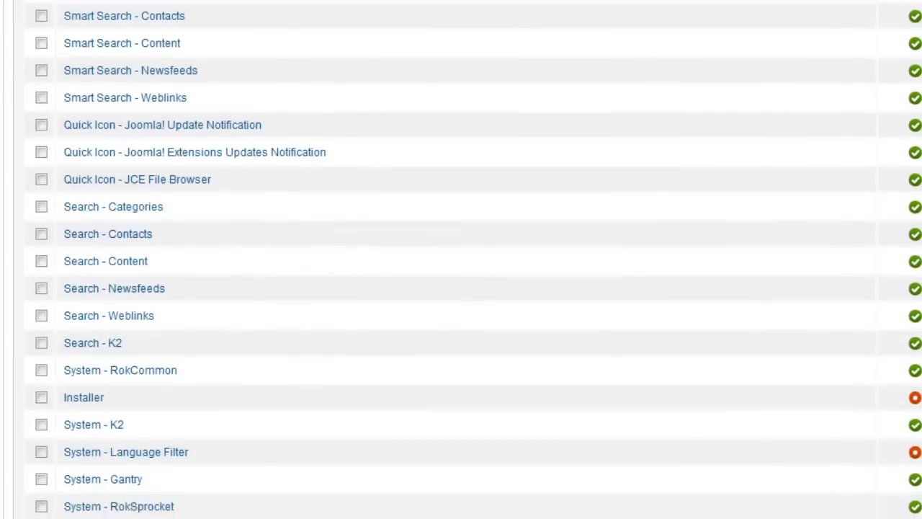
pyautogui.scroll(-5, 461, 259)
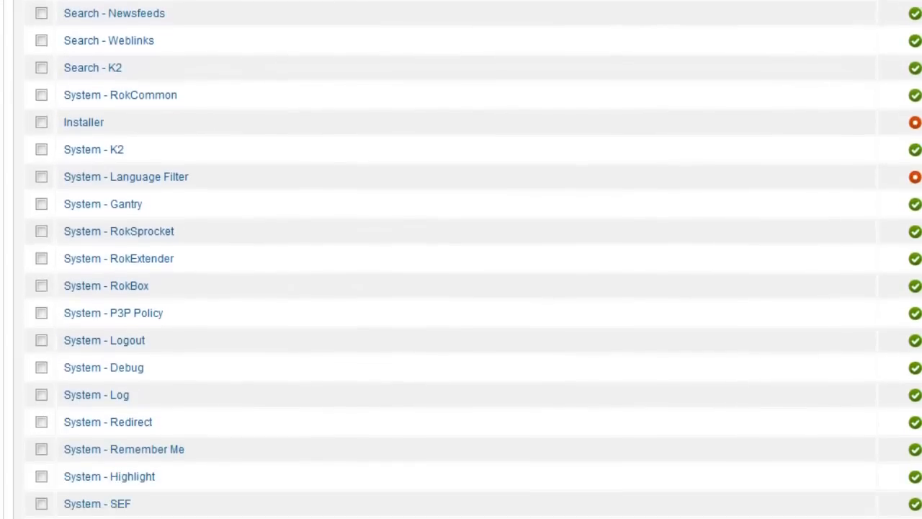
pyautogui.scroll(-3, 461, 259)
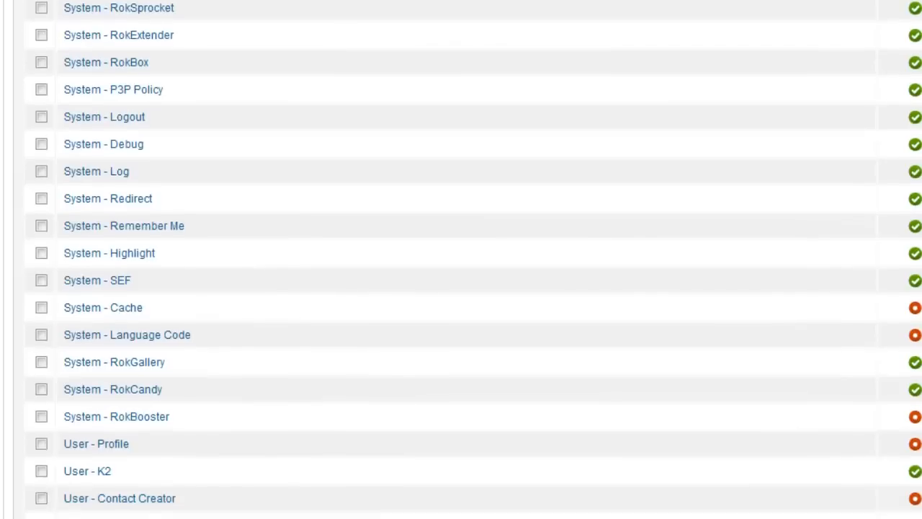
pyautogui.scroll(1, 461, 327)
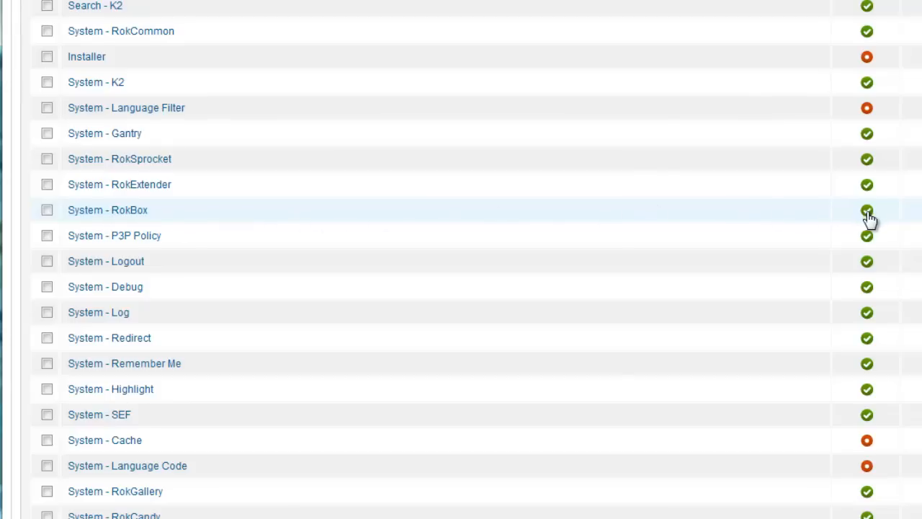
pyautogui.click(109, 216)
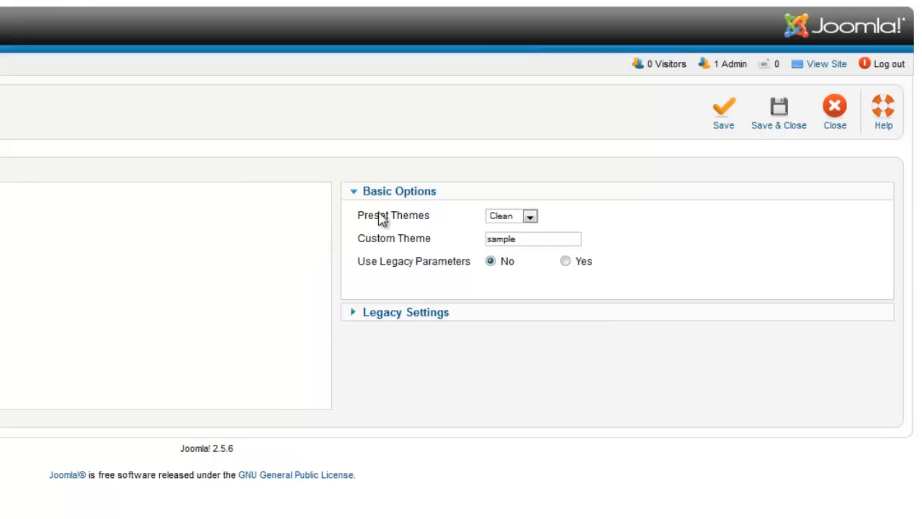
# Step: Set the RokBox plug-in's preset theme to Dark, then save and close its settings
pyautogui.moveTo(410, 214)
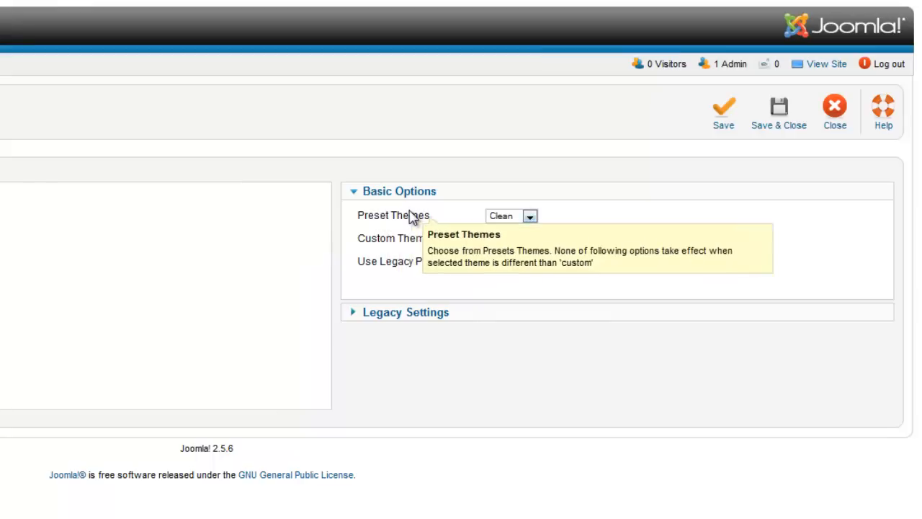
pyautogui.click(530, 217)
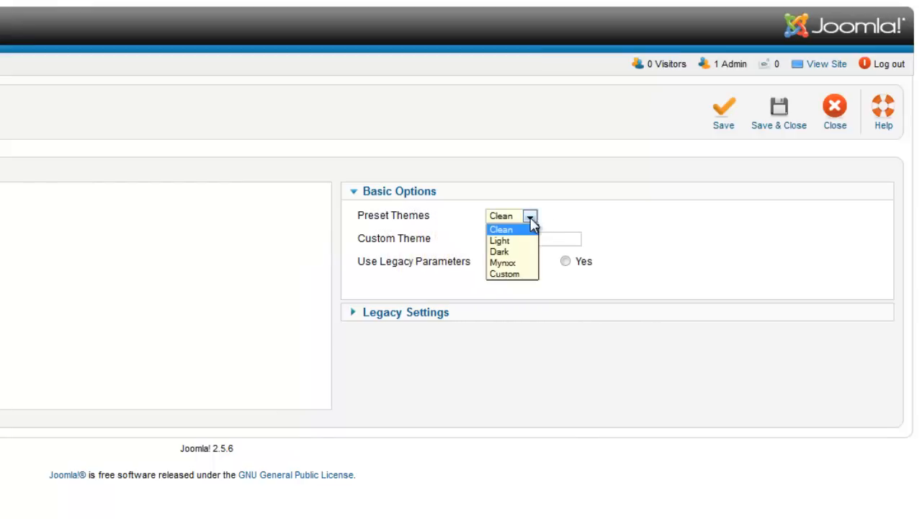
pyautogui.click(517, 253)
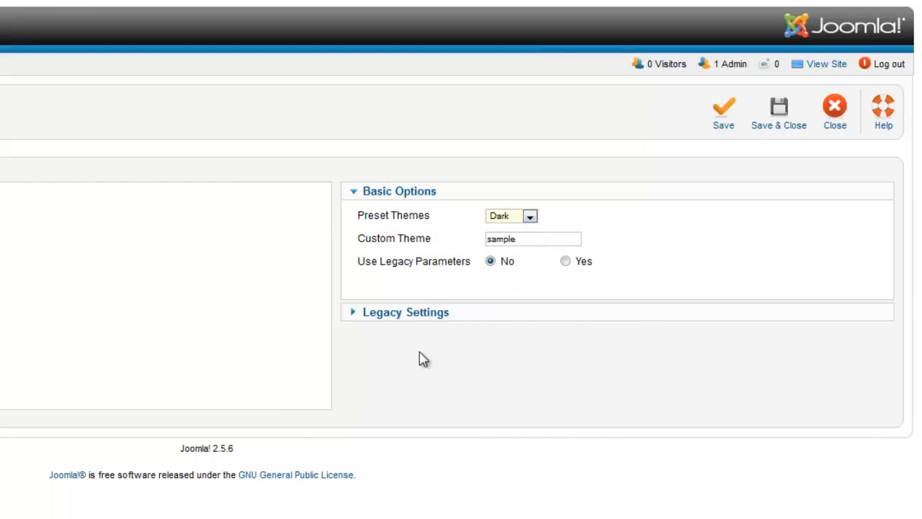
pyautogui.click(793, 127)
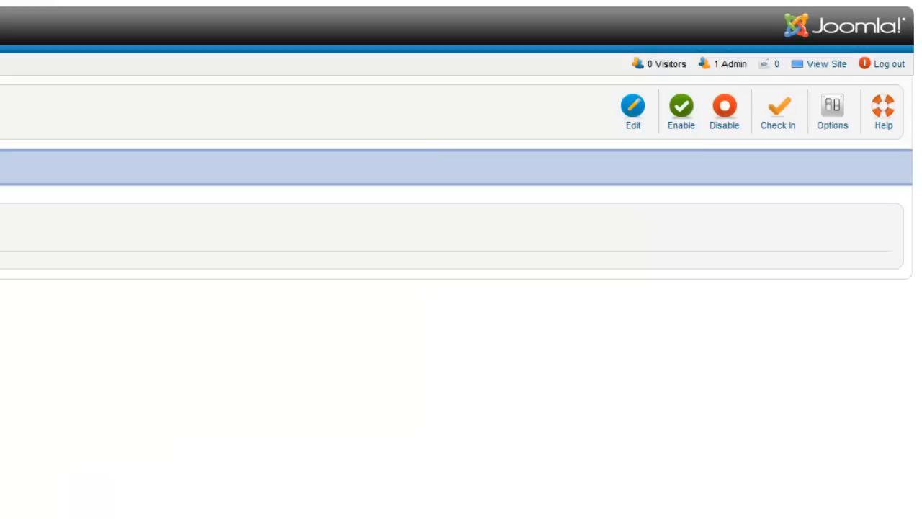
# Step: Locate the Content - RokBox plug-in in the plug-in list and check its status
pyautogui.scroll(-10, 461, 303)
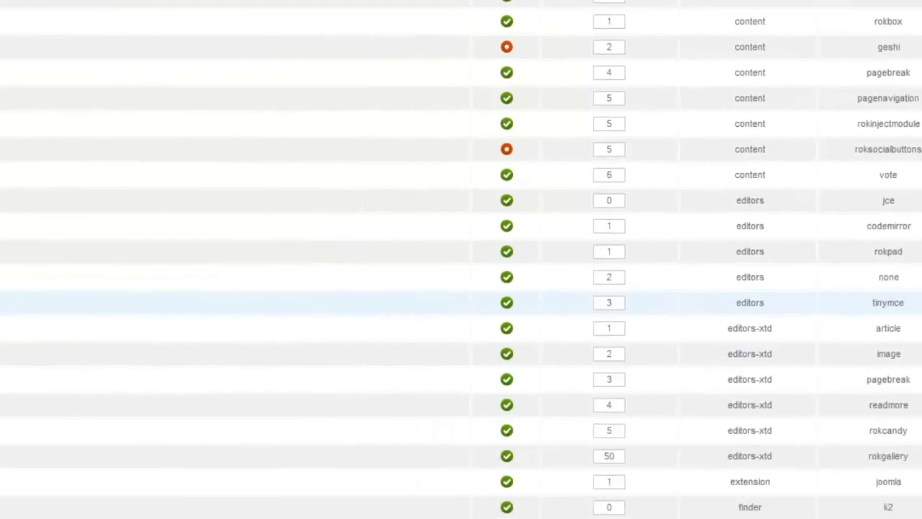
pyautogui.scroll(-3, 336, 504)
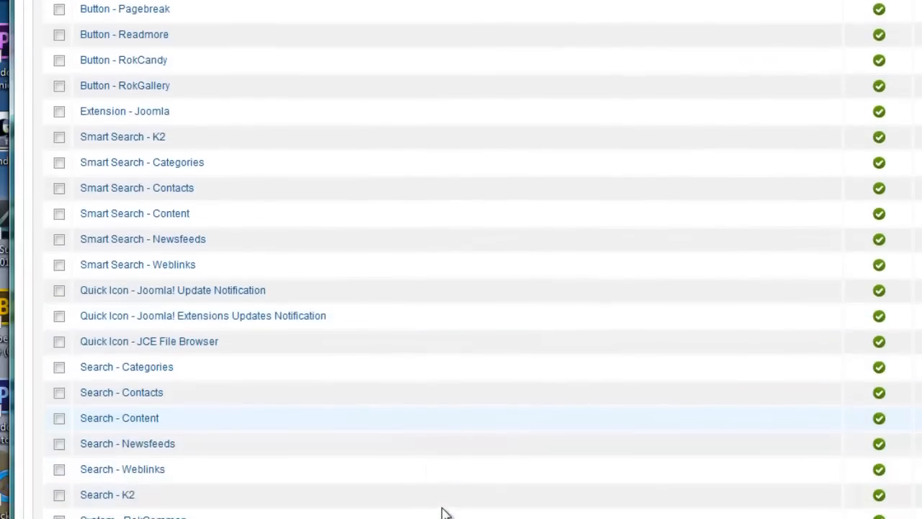
pyautogui.scroll(-3, 443, 512)
pyautogui.scroll(10, 442, 504)
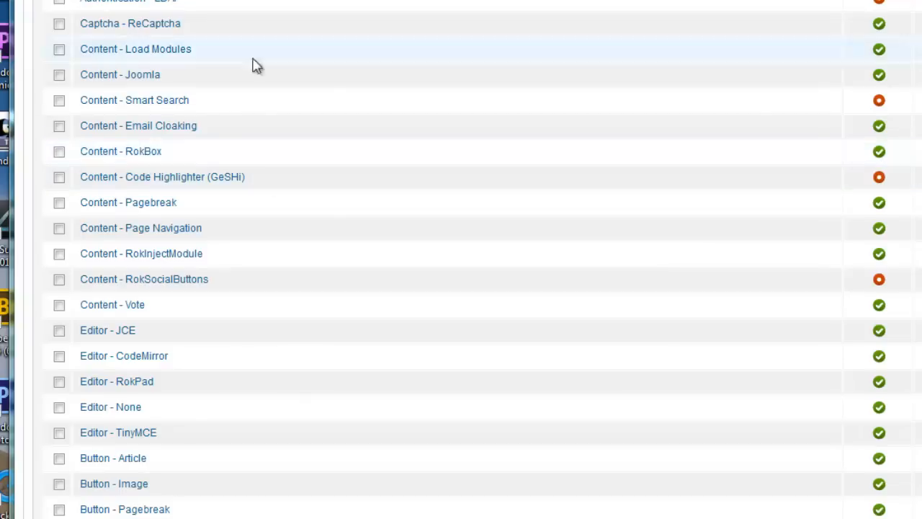
pyautogui.scroll(4, 461, 259)
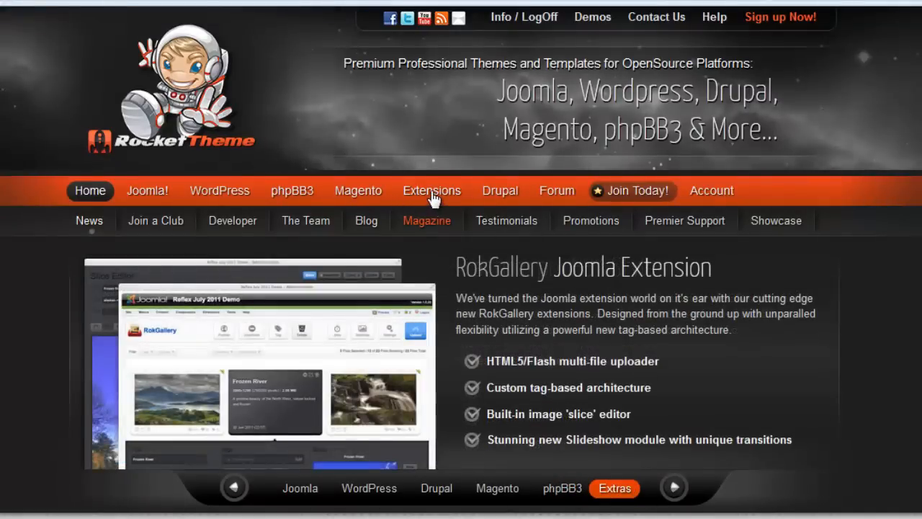
# Step: On the RocketTheme website, browse the Joomla extensions and open the RokBox extension page
pyautogui.click(432, 193)
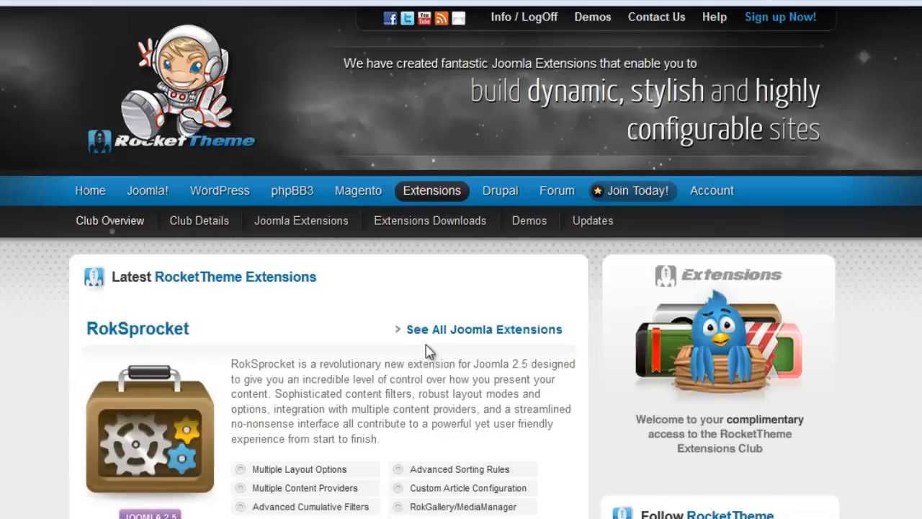
pyautogui.click(463, 333)
pyautogui.moveTo(456, 518)
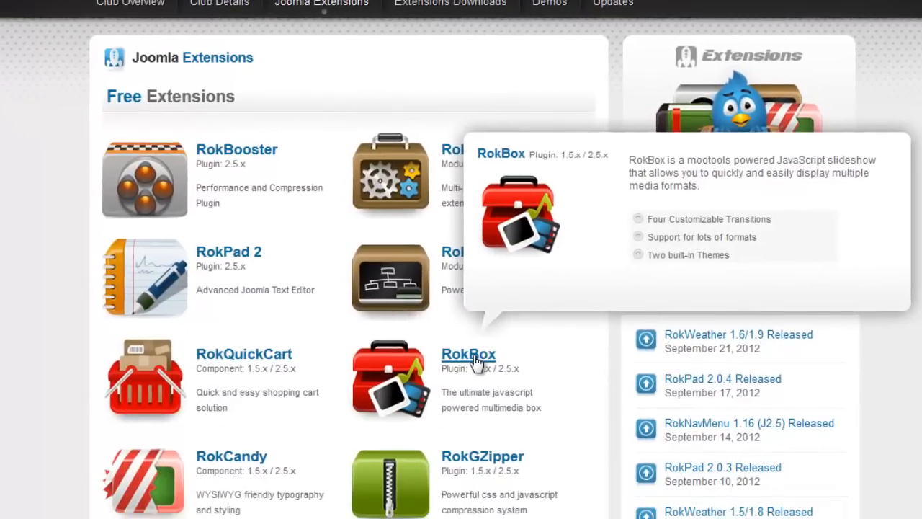
pyautogui.click(469, 355)
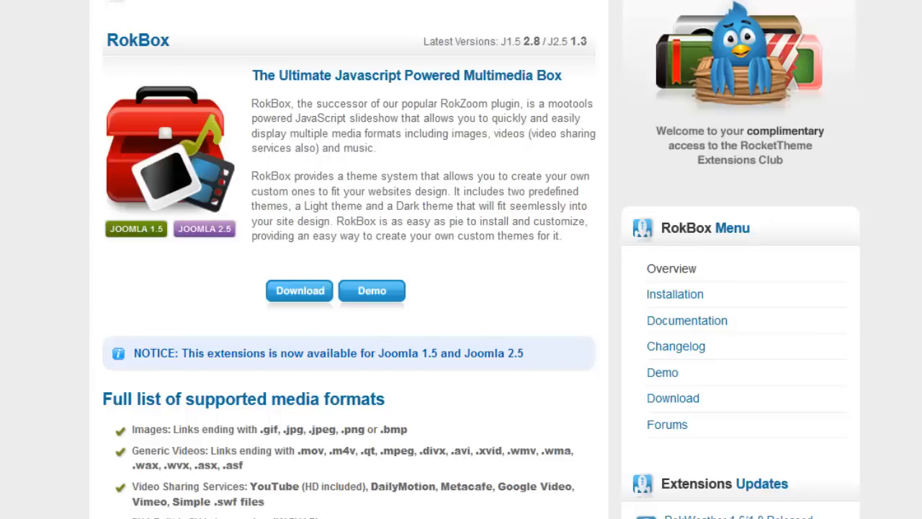
pyautogui.scroll(4, 462, 259)
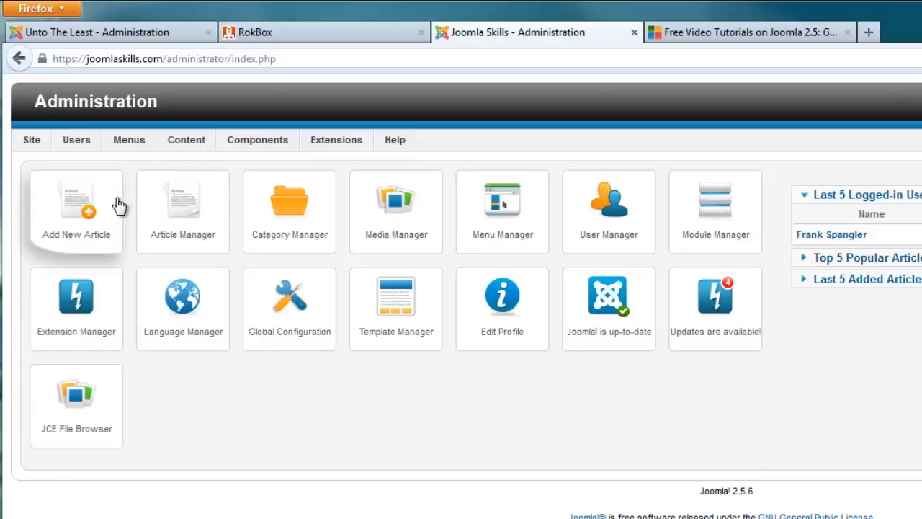
# Step: In the Joomla administration, start a new article titled "Creating Opportunities to Overcome Pocerty" and assign it to the Video category
pyautogui.click(65, 213)
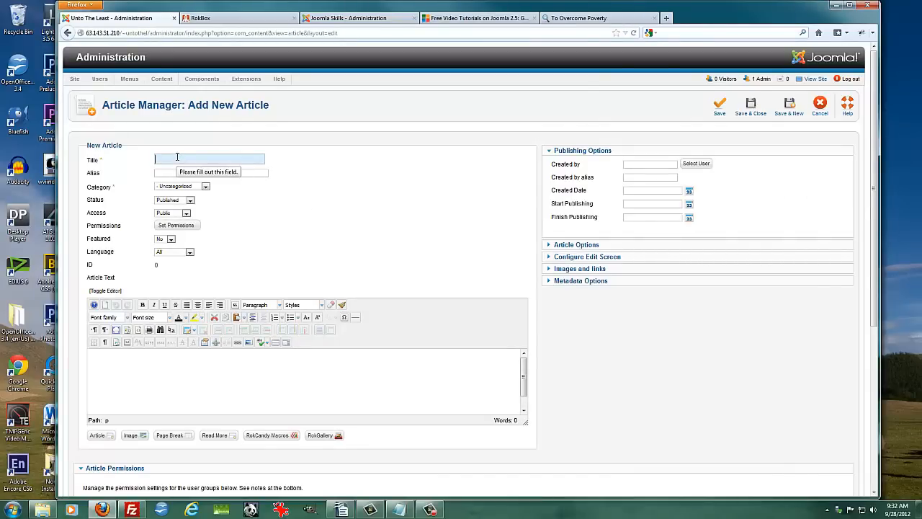
pyautogui.write('Creat')
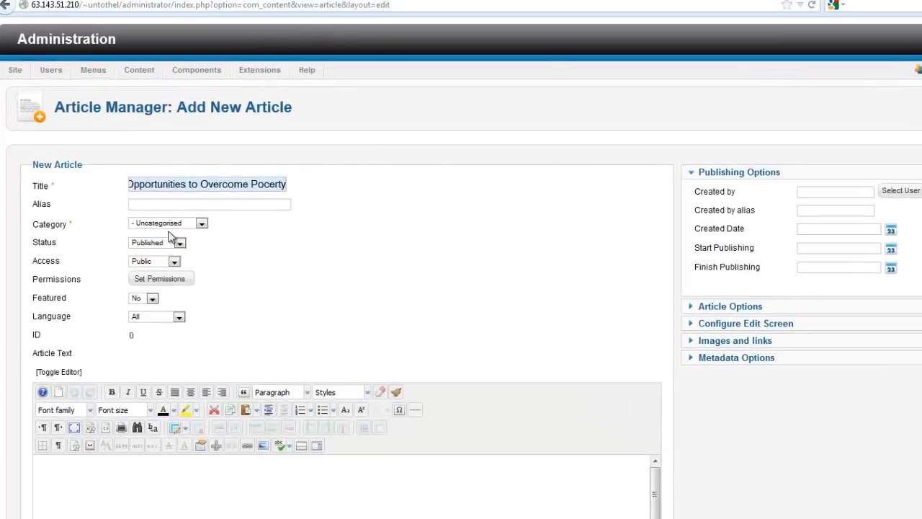
pyautogui.click(202, 223)
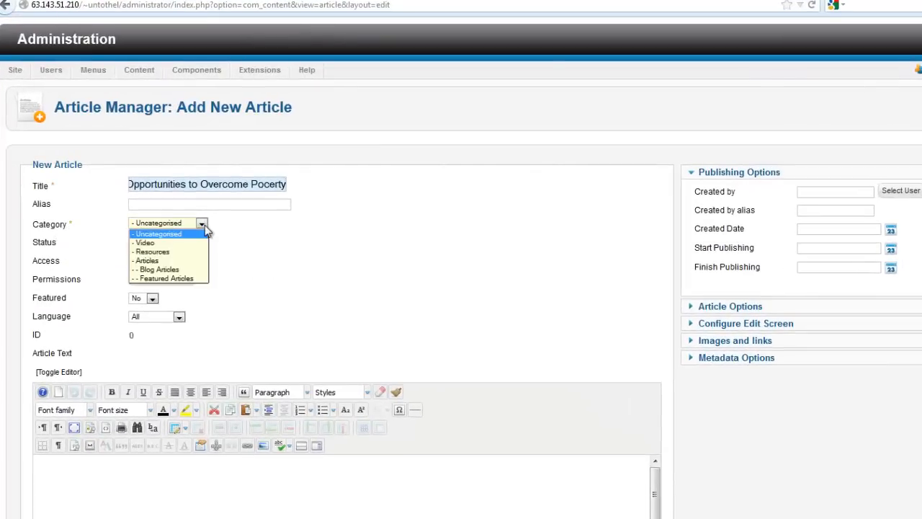
pyautogui.click(146, 243)
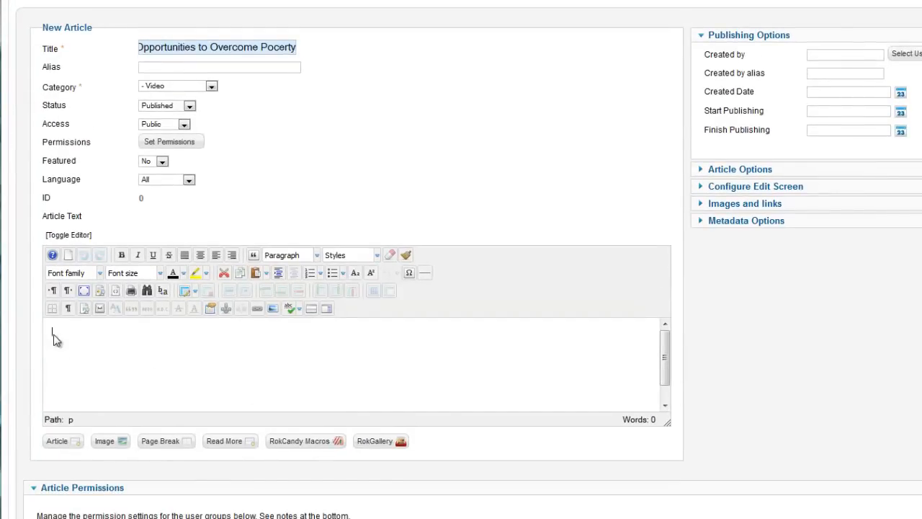
# Step: Upload Creating_Opps.jpg to the root images folder through the article editor's Image Manager
pyautogui.click(272, 308)
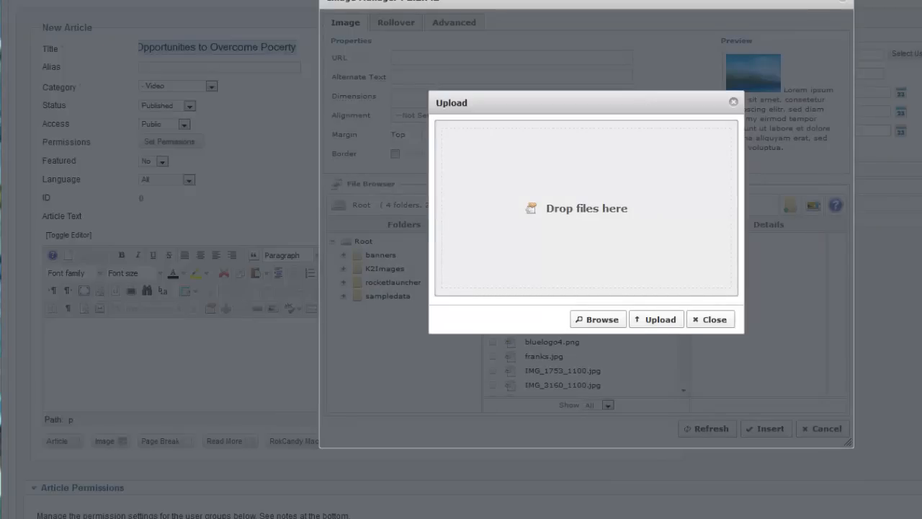
pyautogui.moveTo(921, 216); pyautogui.dragTo(581, 230)
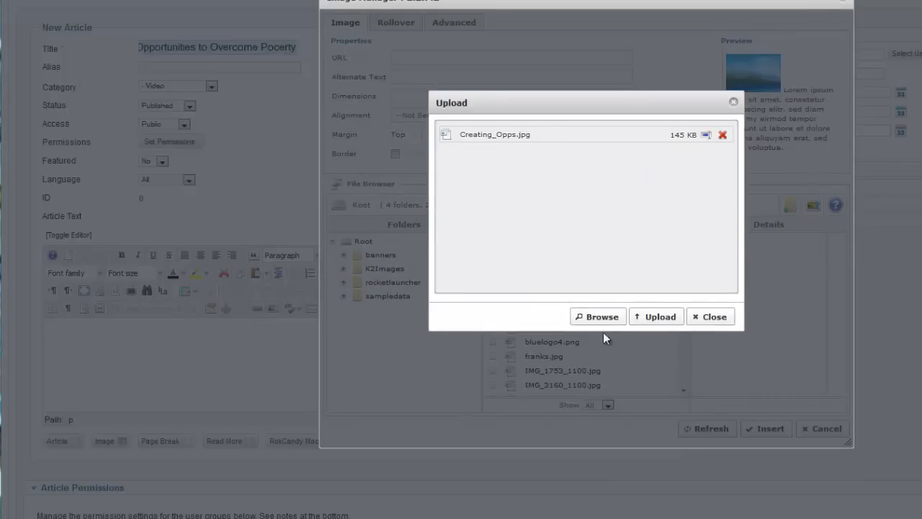
pyautogui.click(655, 323)
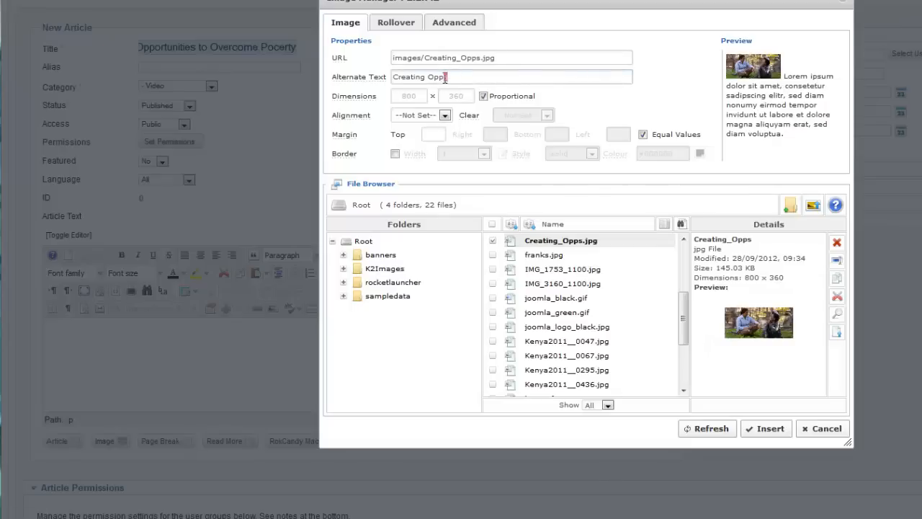
# Step: Set the image's alternate text to "ADRA worker with woman in her garden in Cambodia" and insert the image into the article
pyautogui.moveTo(446, 77); pyautogui.dragTo(361, 76)
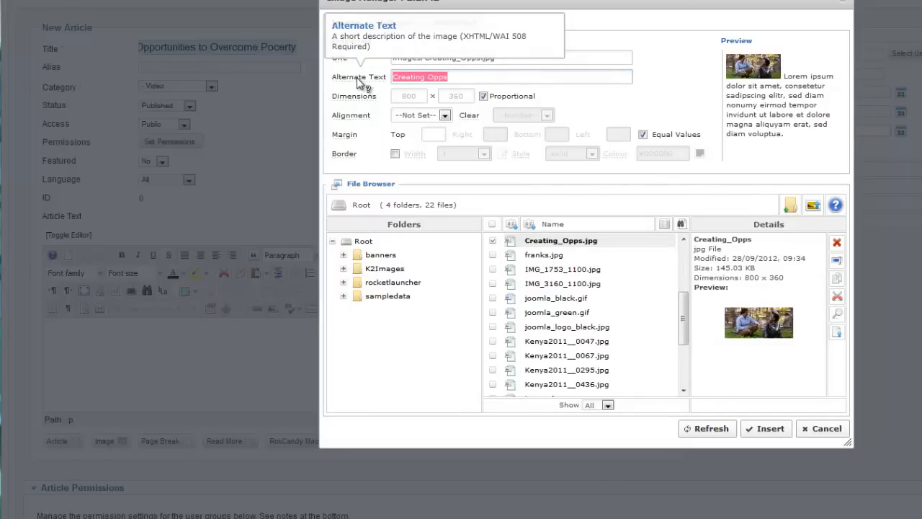
pyautogui.write('ADRA worker with woman in her garden in Cambodia')
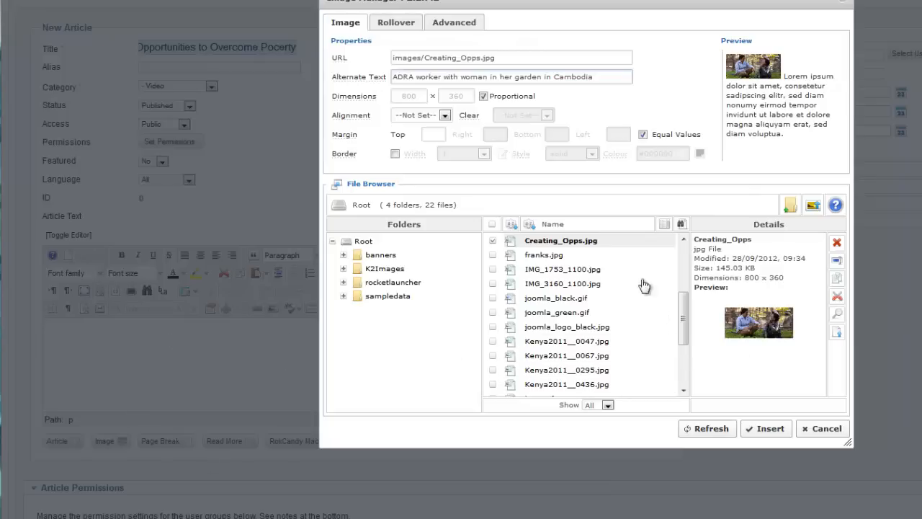
pyautogui.click(768, 430)
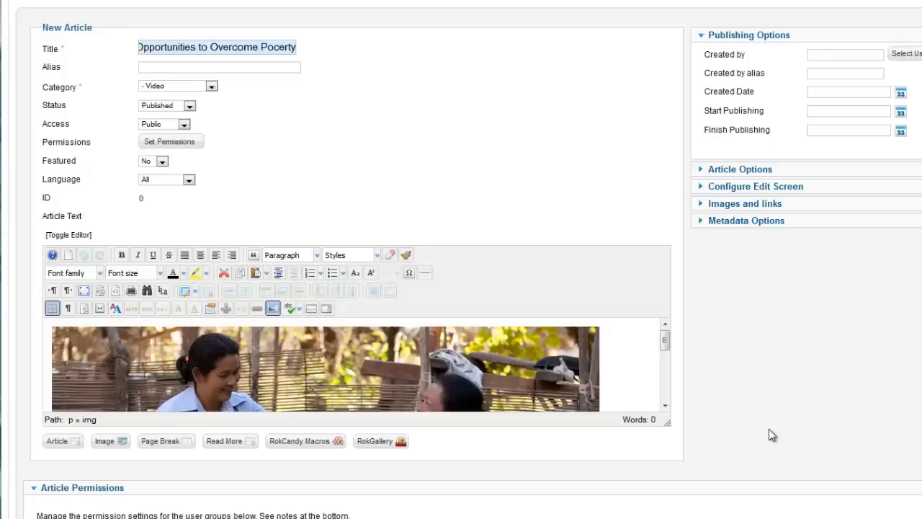
# Step: Centre the inserted image and enlarge the article editor until the whole picture fits with space below it
pyautogui.click(294, 369)
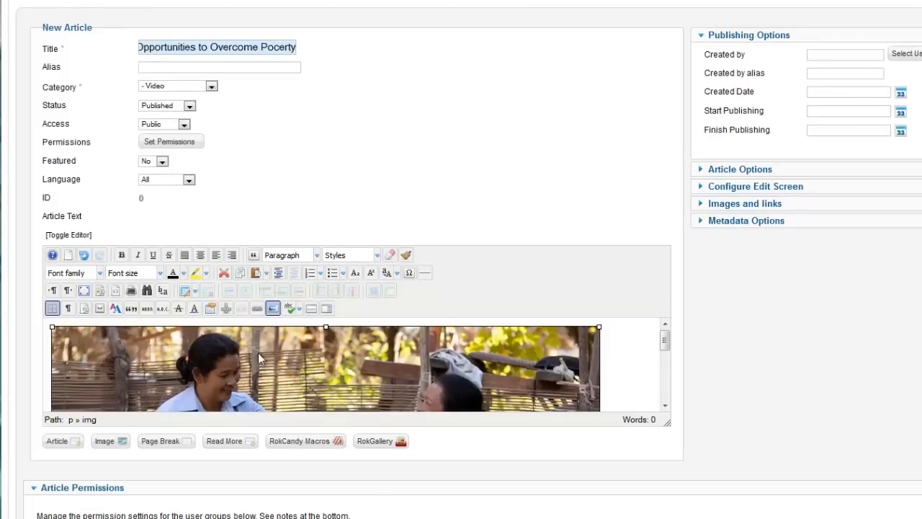
pyautogui.click(200, 257)
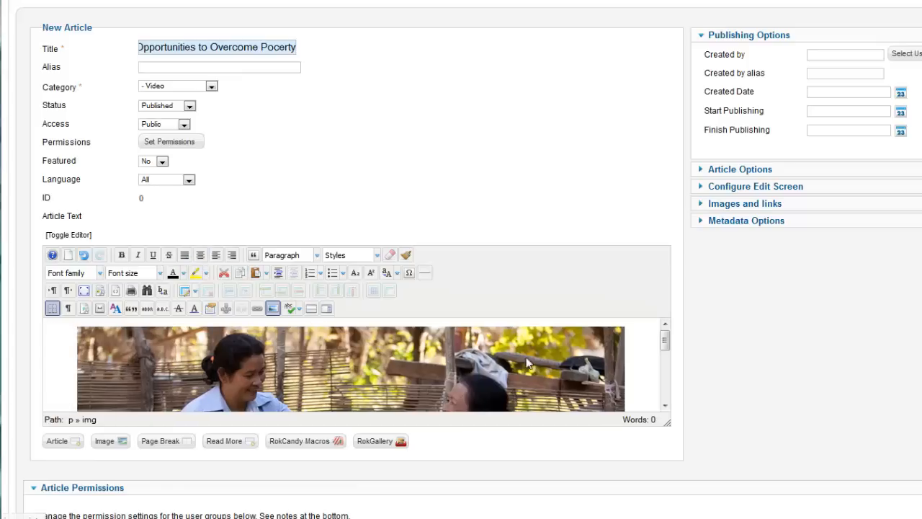
pyautogui.moveTo(668, 415); pyautogui.dragTo(723, 518)
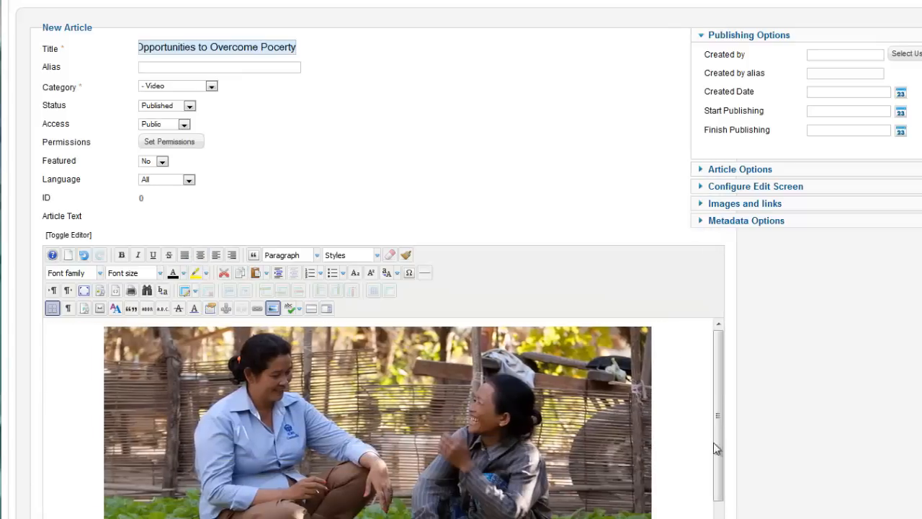
pyautogui.scroll(-5, 461, 259)
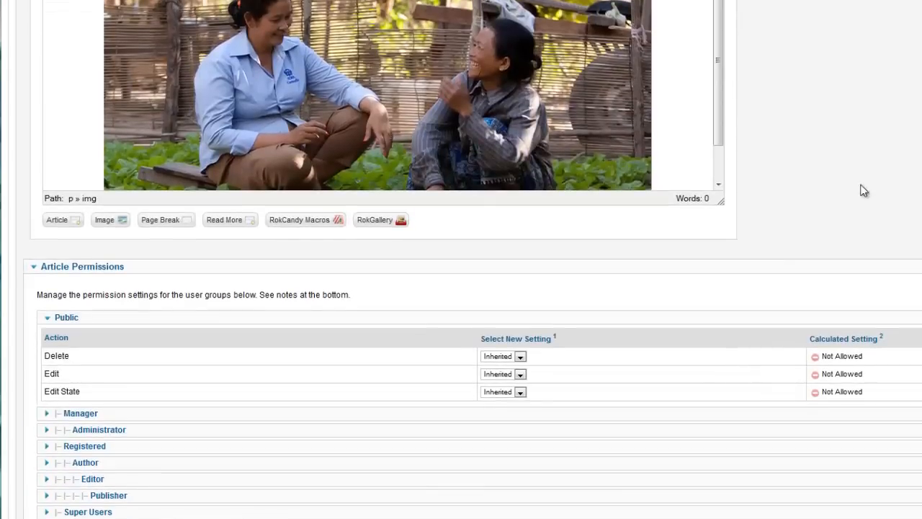
pyautogui.moveTo(721, 203); pyautogui.dragTo(758, 316)
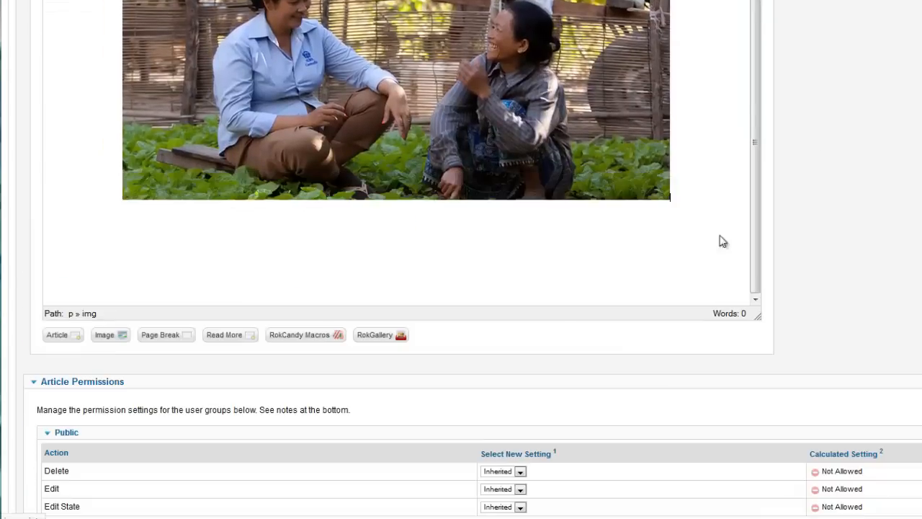
# Step: Copy the paragraph on poverty from the untitled Notepad document and paste it below the image in the article
pyautogui.click(674, 203)
pyautogui.moveTo(921, 0); pyautogui.dragTo(725, 20)
pyautogui.hotkey('ctrl', 'a')
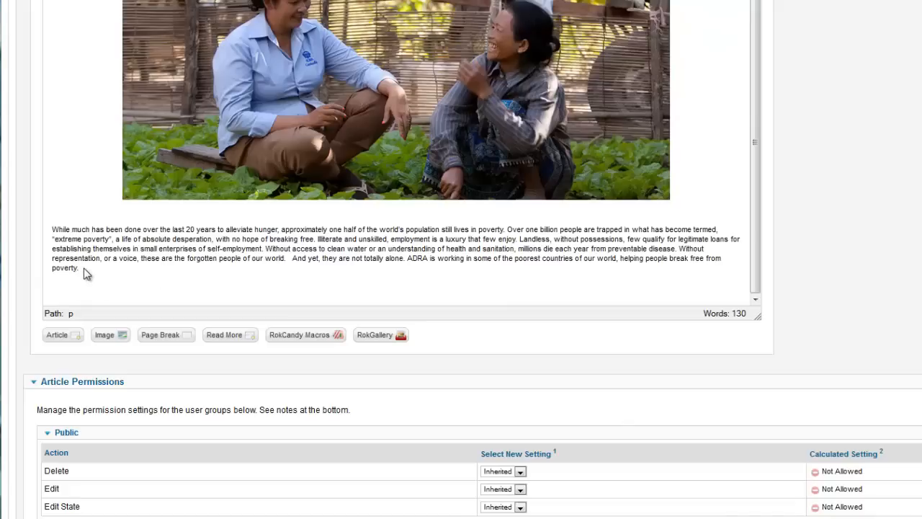
# Step: Set the font size of the pasted paragraph to 12pt
pyautogui.moveTo(84, 274); pyautogui.dragTo(20, 224)
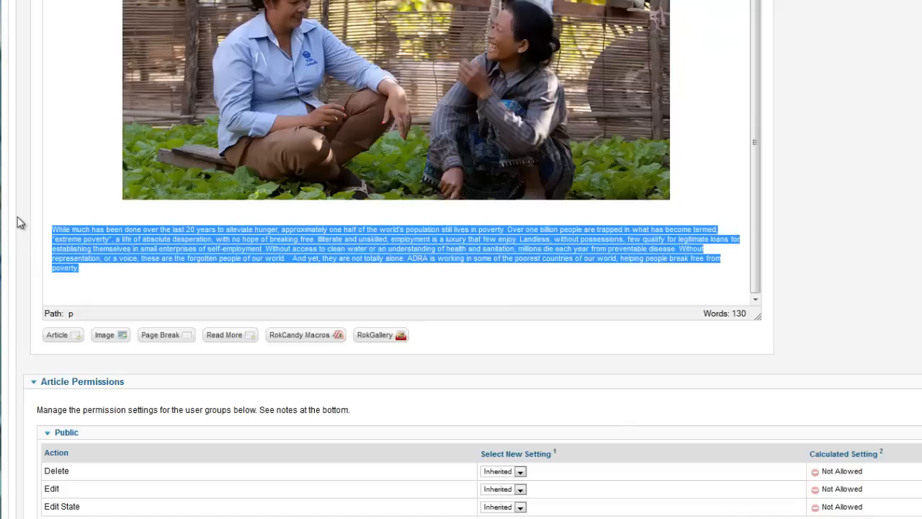
pyautogui.click(133, 63)
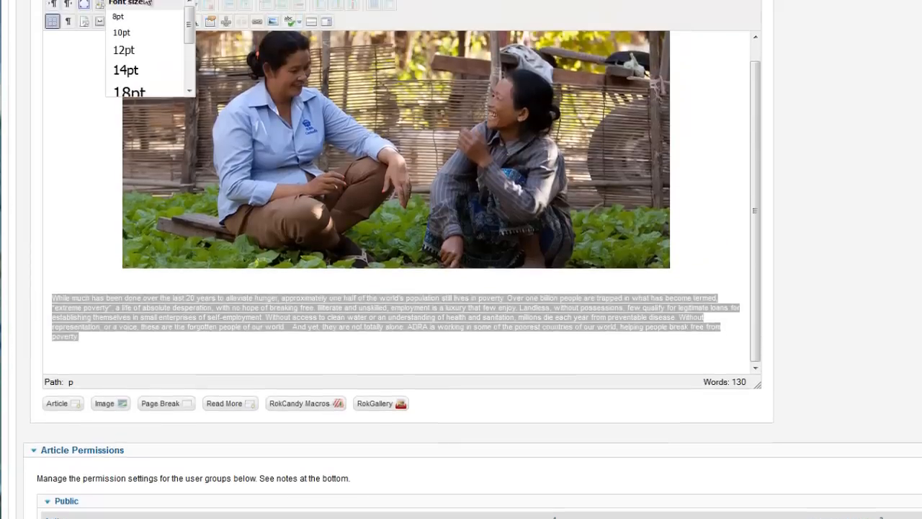
pyautogui.click(123, 124)
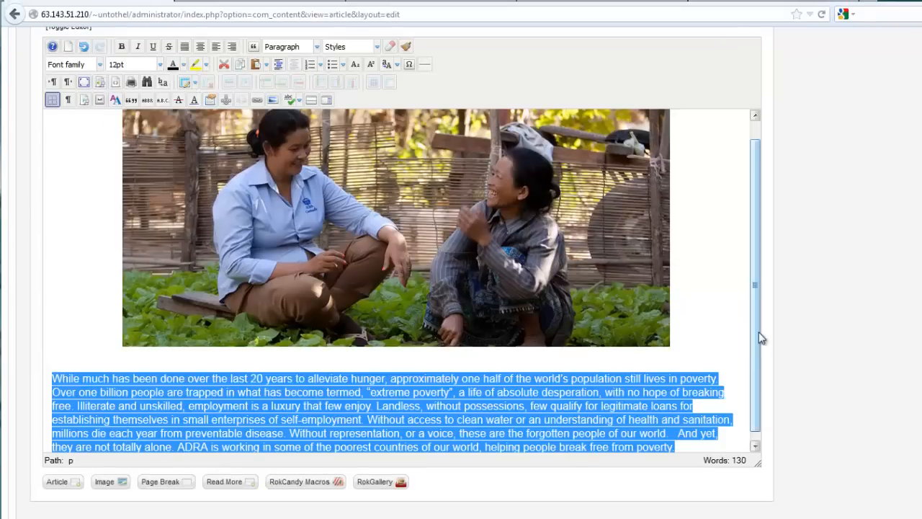
pyautogui.scroll(-2, 758, 337)
# Step: Add blank lines after the paragraph, enlarge the editor and place the text cursor on the empty line below the text
pyautogui.click(687, 445)
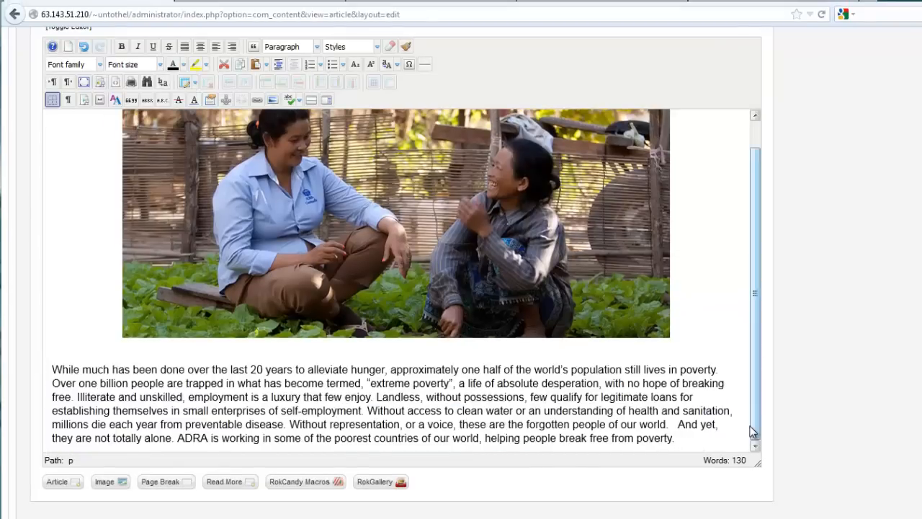
pyautogui.scroll(-2, 752, 430)
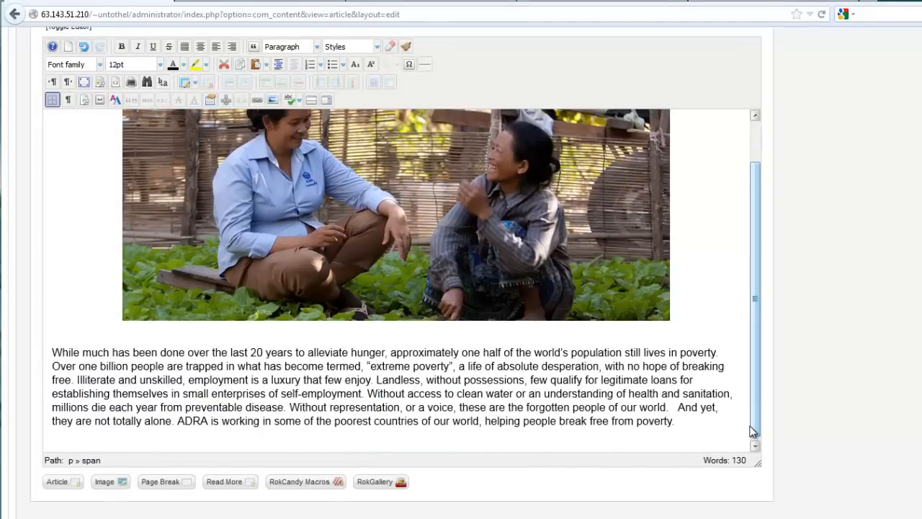
pyautogui.scroll(-2, 751, 430)
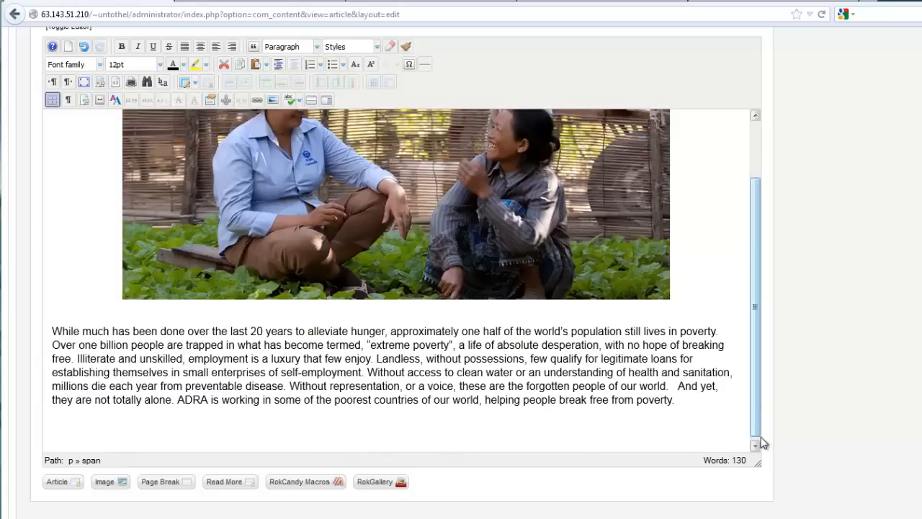
pyautogui.moveTo(757, 465); pyautogui.dragTo(831, 518)
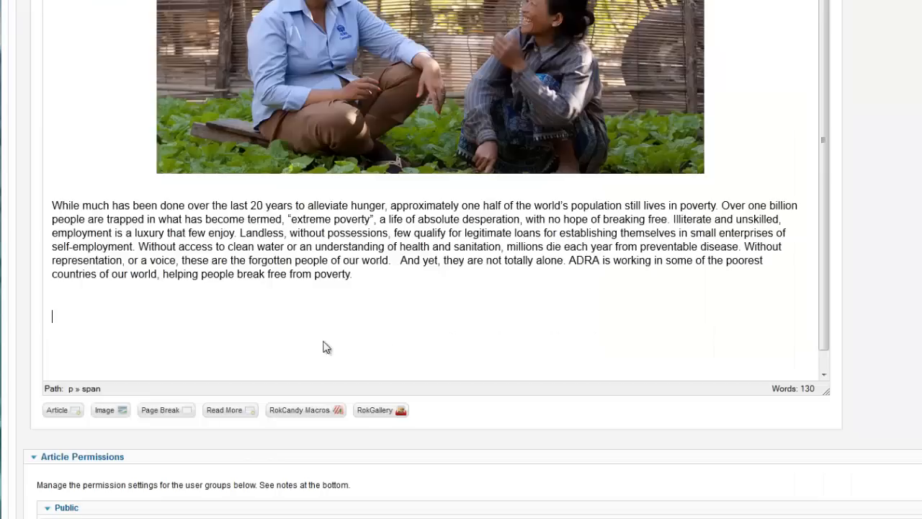
pyautogui.click(113, 315)
# Step: Return to the RokBox page on the RocketTheme website and open its documentation
pyautogui.scroll(3, 509, 315)
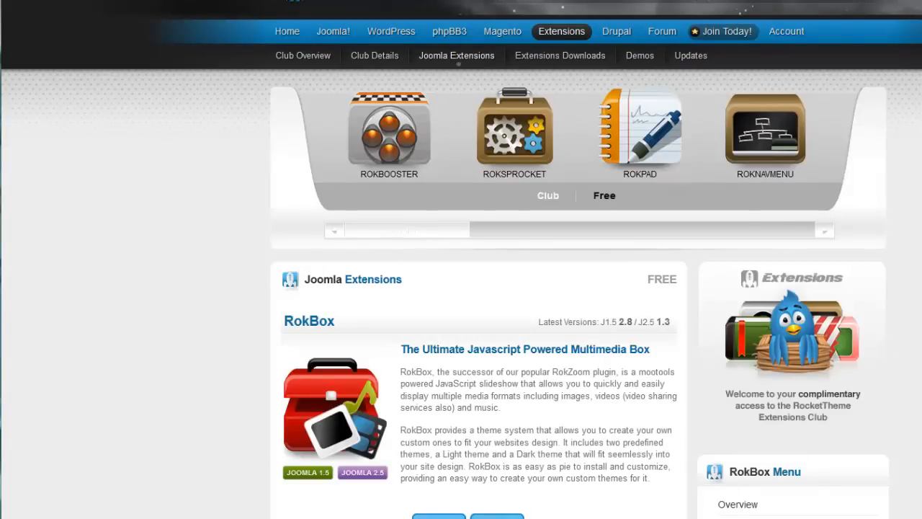
pyautogui.scroll(-3, 461, 288)
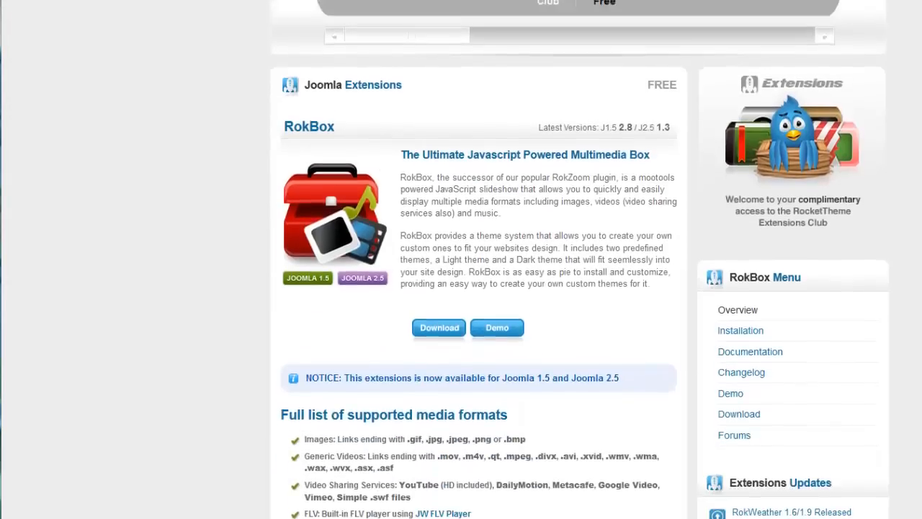
pyautogui.scroll(3, 461, 289)
pyautogui.scroll(-5, 585, 259)
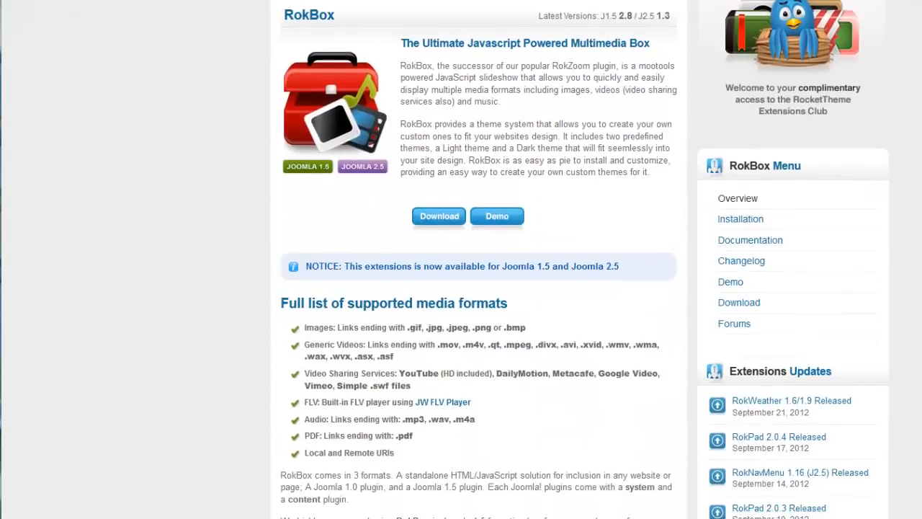
pyautogui.click(775, 249)
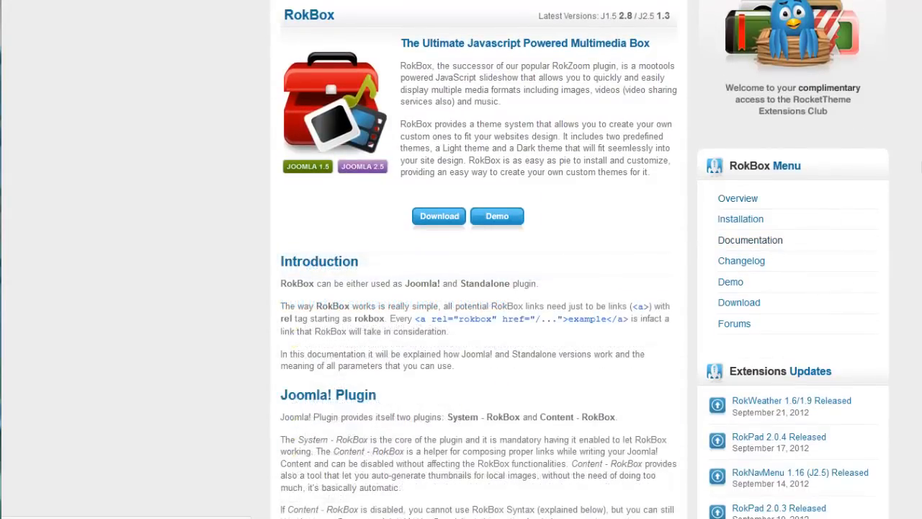
# Step: Read through the RokBox documentation, covering the content plugin syntax with its size, text, thumb and title parameters and the standalone setup
pyautogui.scroll(-18, 475, 288)
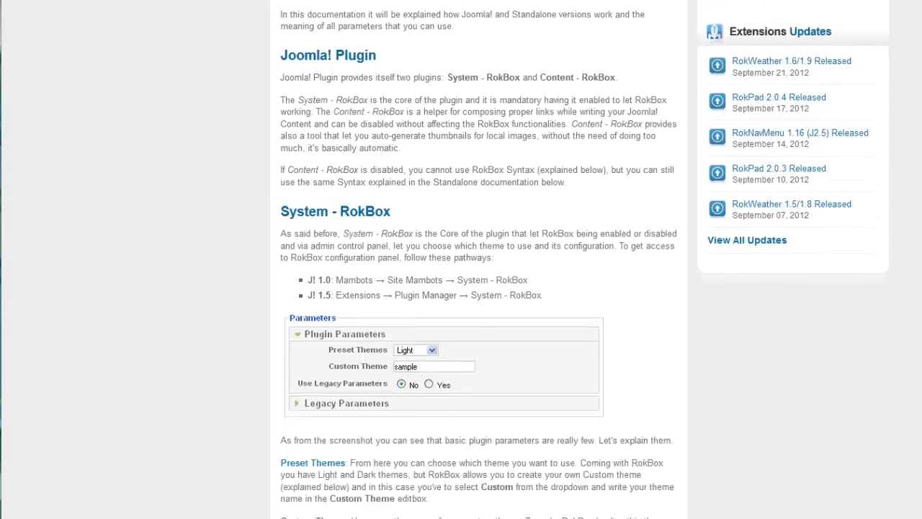
pyautogui.scroll(-6, 475, 289)
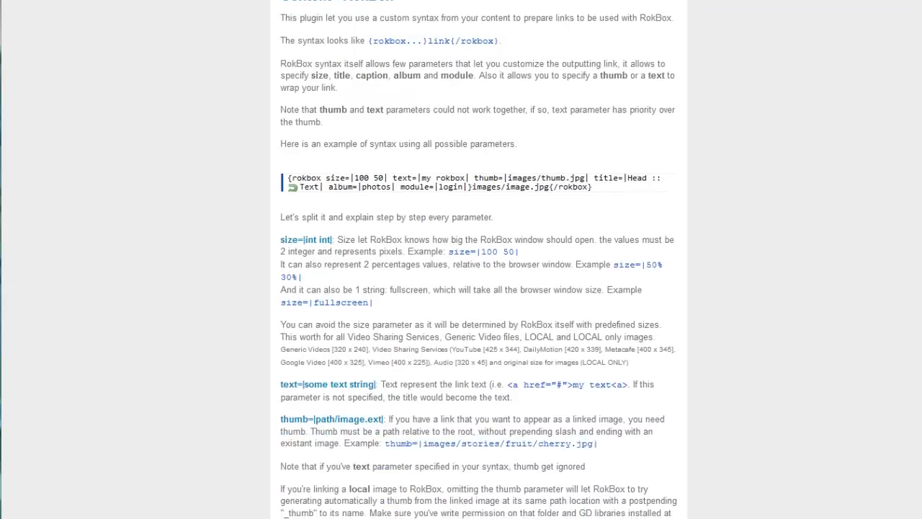
pyautogui.scroll(-4, 479, 259)
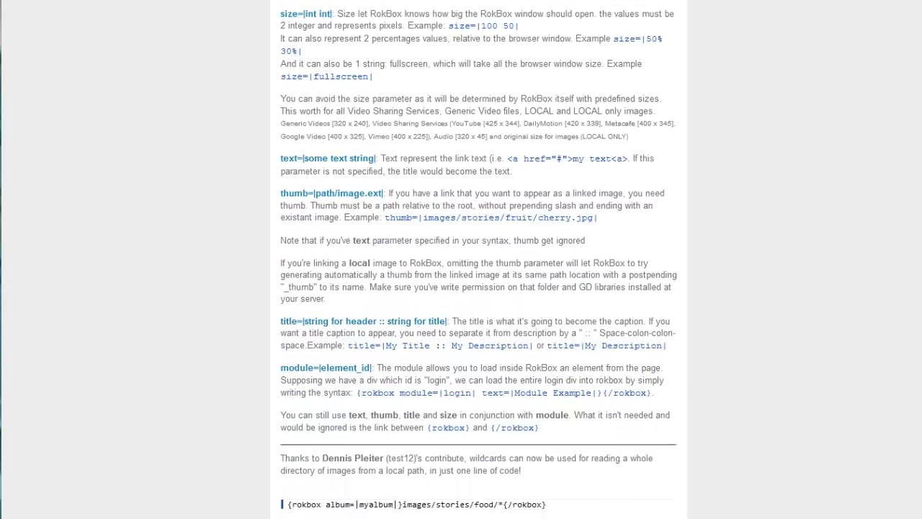
pyautogui.scroll(-10, 475, 288)
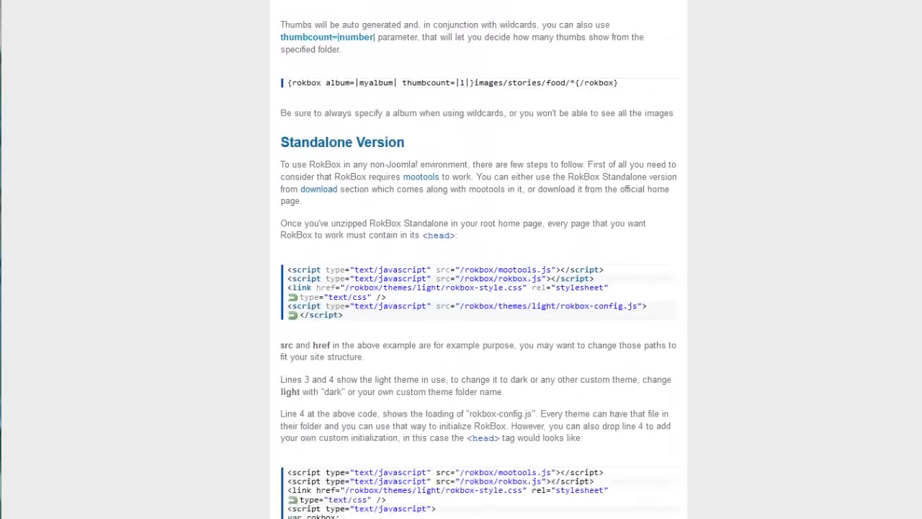
pyautogui.scroll(-7, 475, 288)
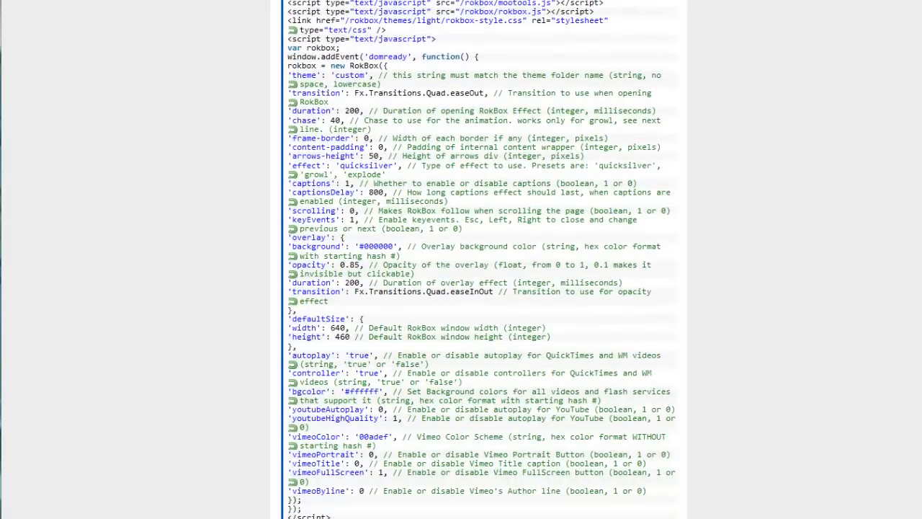
pyautogui.scroll(-1, 478, 260)
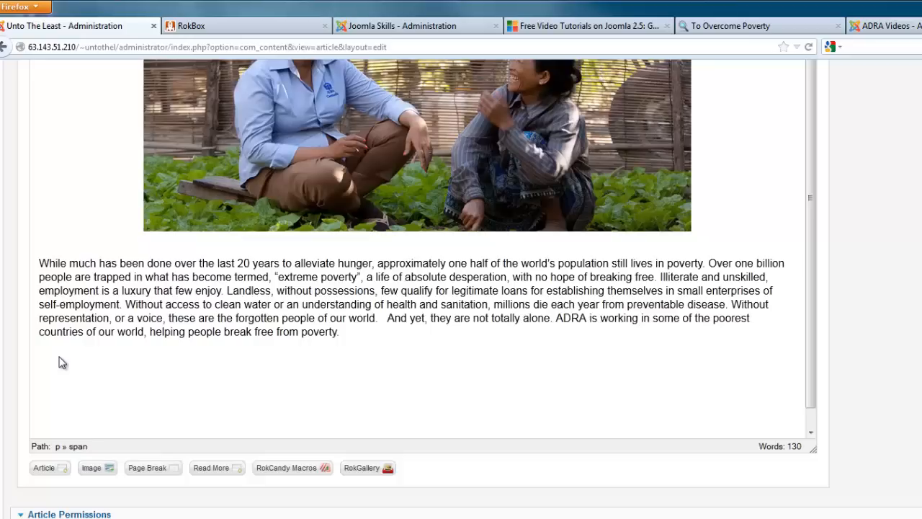
# Step: Paste the "Play Video:" line with the Slow Connection and Fast Connection RokBox links below the article's paragraph and adjust the spacing after the label
pyautogui.write('Play Video:  {rokbox size=|854 480| text=|Slow Connection|}jspsvids/articlespart2LR.m4v{/rokbox} / {rokbox size=|1280 720| text=|Fast Connection|}jspsvids/articlespart2HR.m4v {/rokbox}')
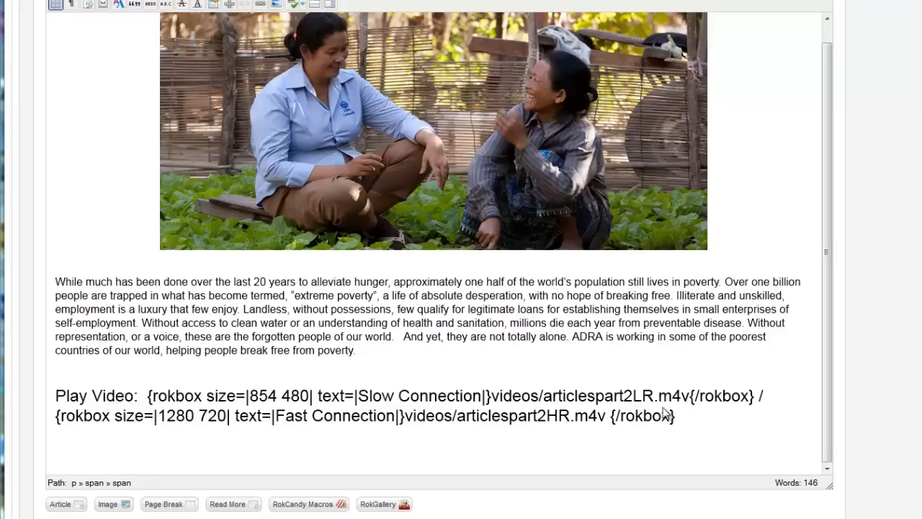
pyautogui.click(144, 395)
pyautogui.press('BackSpace')
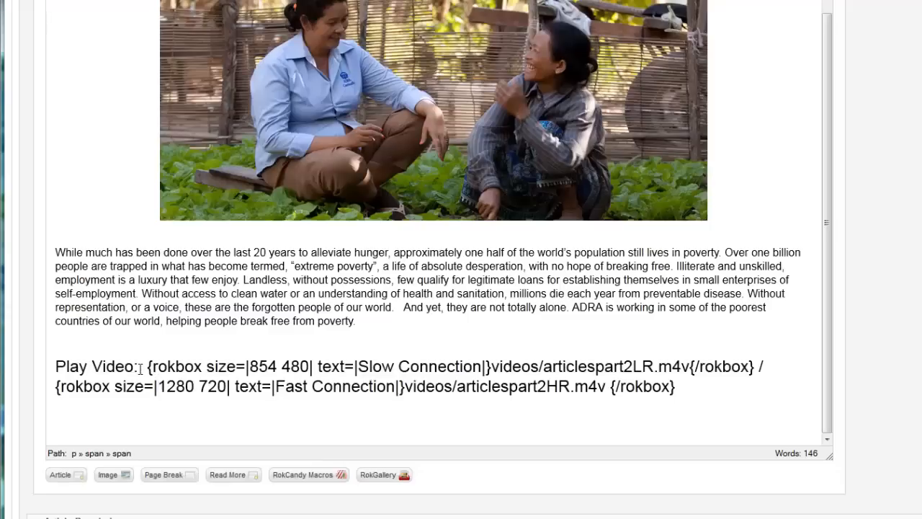
# Step: Examine the "Play Video:" label and the opening rokbox size parameter of the first link
pyautogui.moveTo(139, 367); pyautogui.dragTo(53, 371)
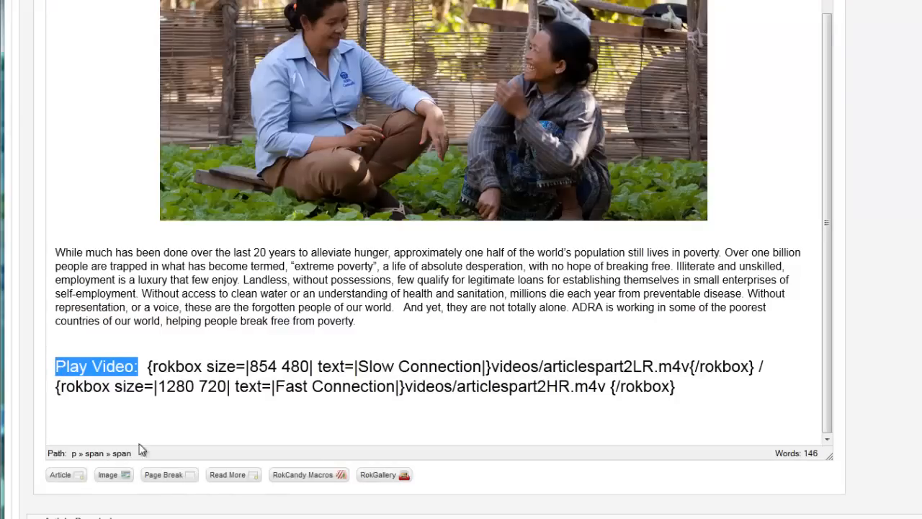
pyautogui.click(146, 368)
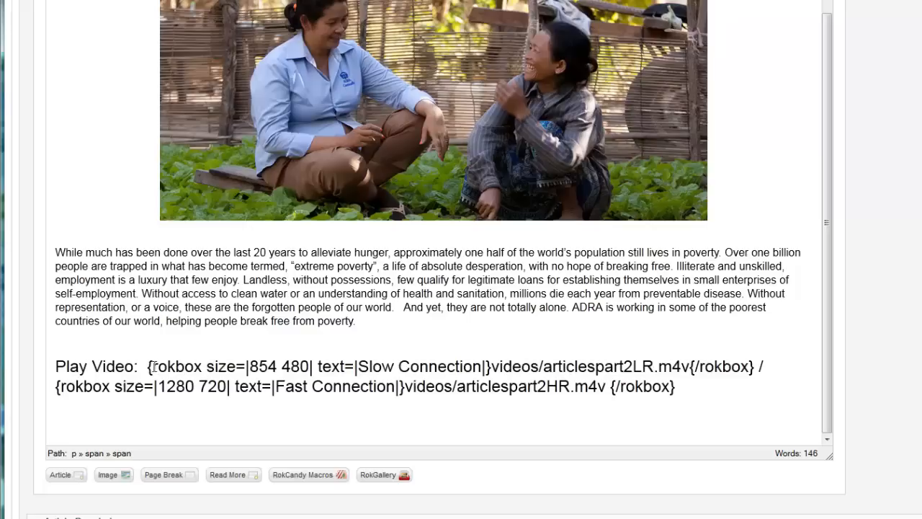
pyautogui.moveTo(146, 366); pyautogui.dragTo(151, 366)
pyautogui.click(149, 366)
pyautogui.moveTo(149, 366); pyautogui.dragTo(236, 366)
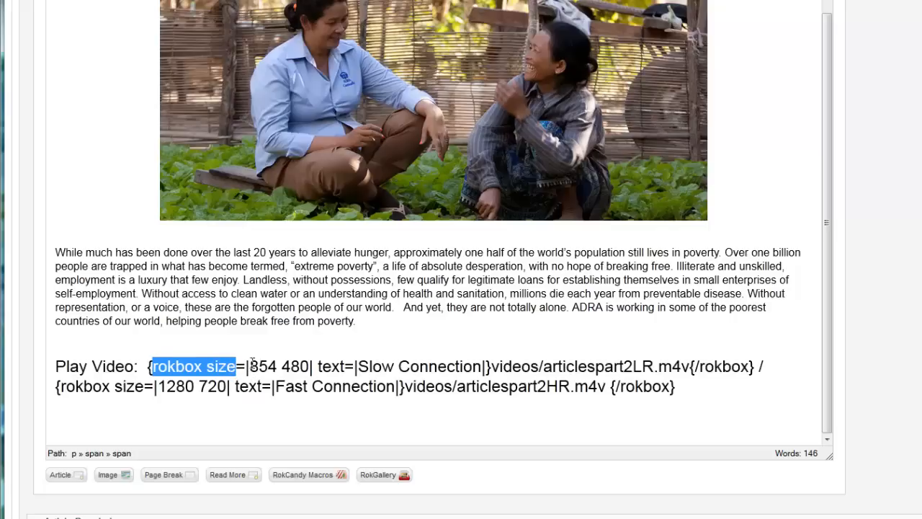
pyautogui.click(251, 365)
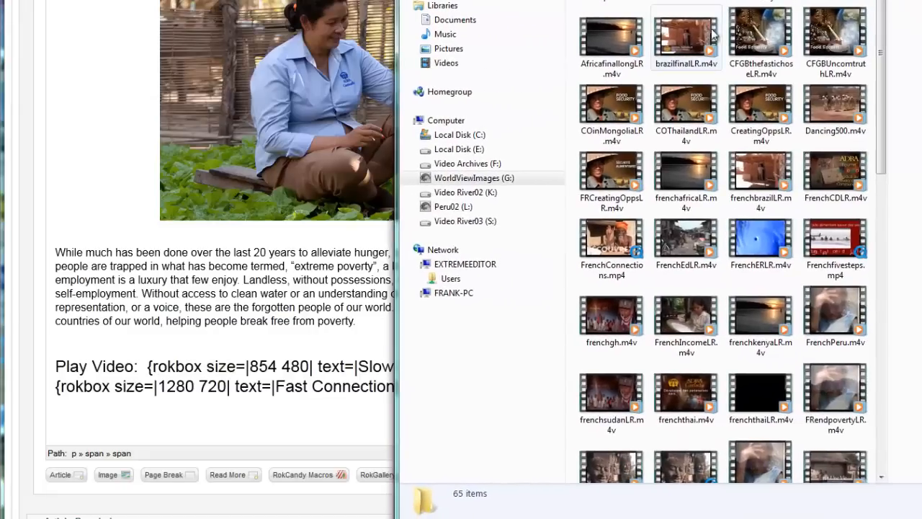
# Step: Check CreatingOppsLR.m4v in the video folder and set the Slow Connection link's size to 490 270 in the article
pyautogui.click(750, 105)
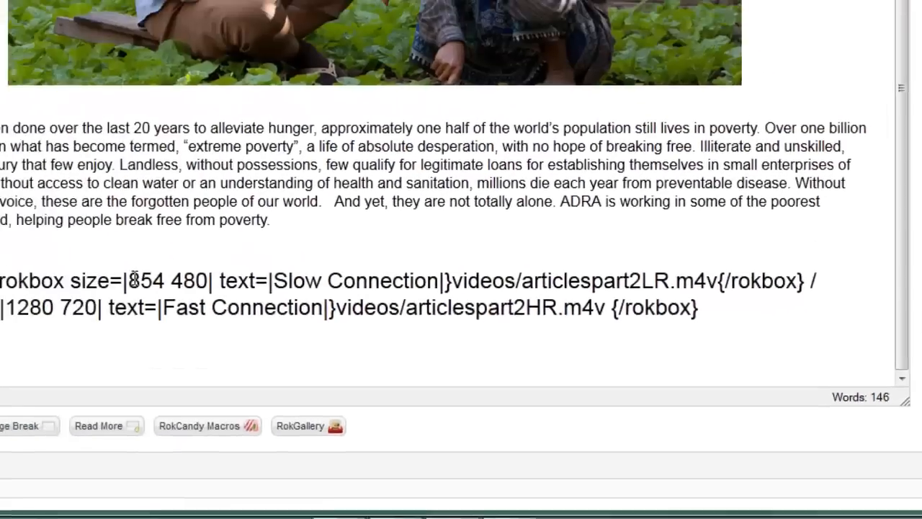
pyautogui.moveTo(252, 317); pyautogui.dragTo(289, 318)
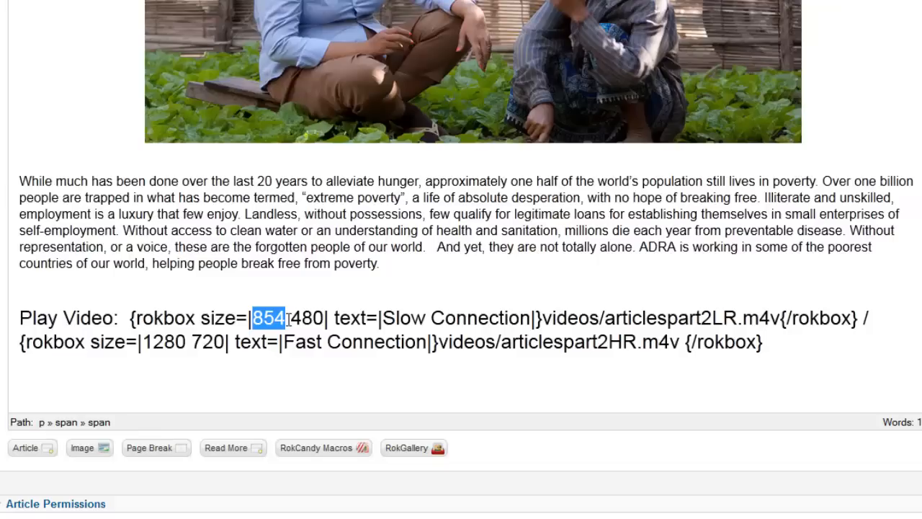
pyautogui.write('490')
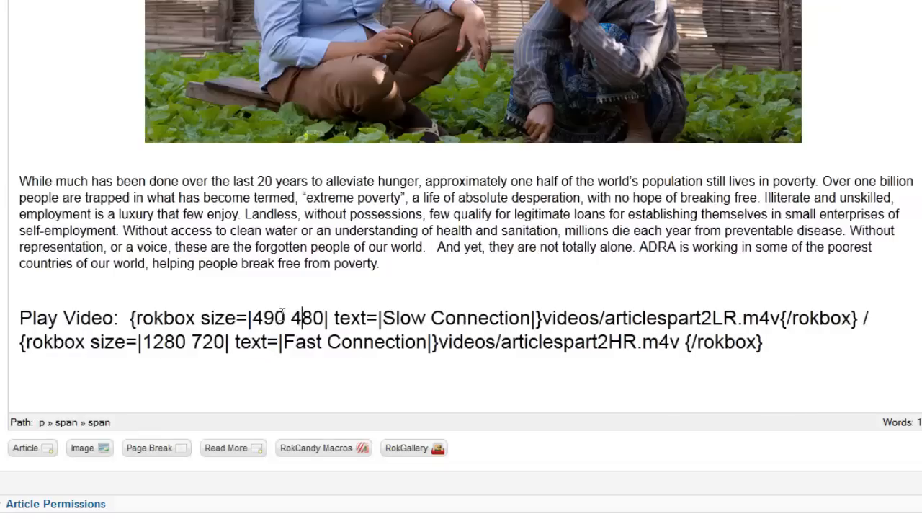
pyautogui.moveTo(291, 318); pyautogui.dragTo(328, 317)
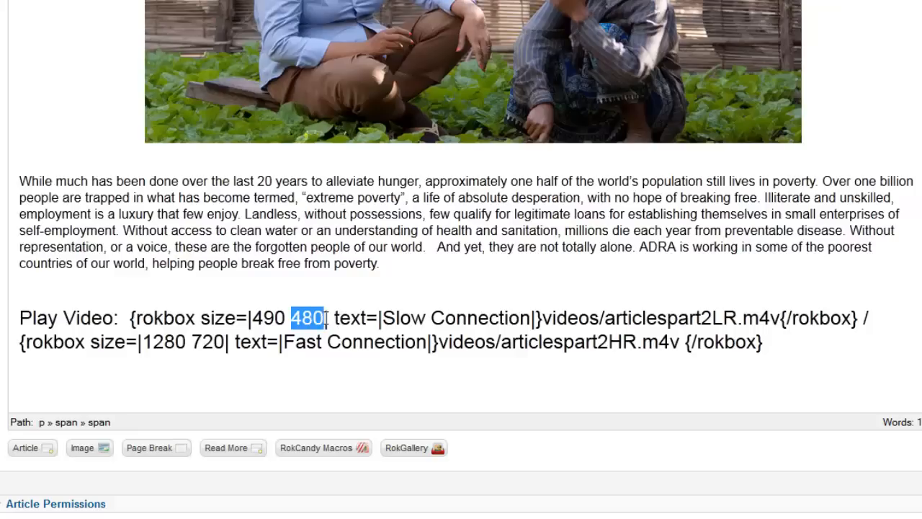
pyautogui.write('270')
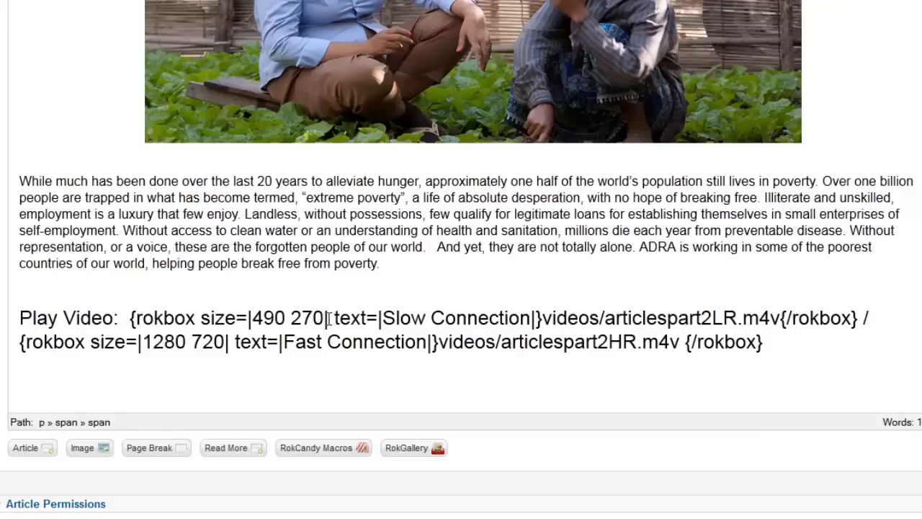
# Step: Examine the Slow Connection link's text parameter and compare it with the play links on the published Joomla Skills page
pyautogui.moveTo(331, 317); pyautogui.dragTo(532, 318)
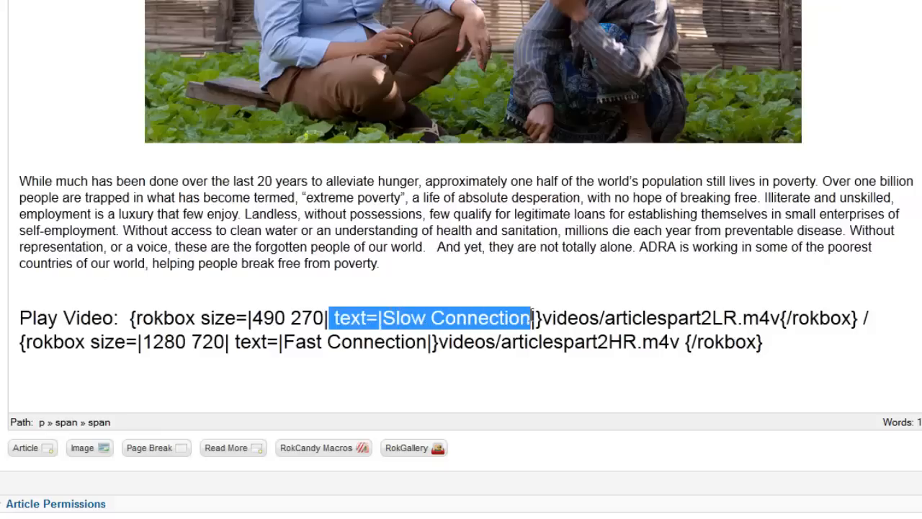
pyautogui.moveTo(532, 318); pyautogui.dragTo(333, 318)
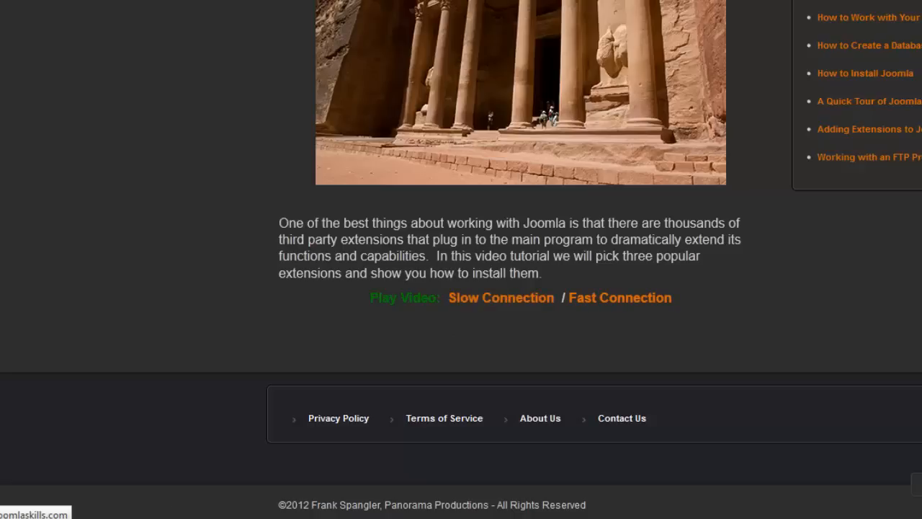
pyautogui.write('|')
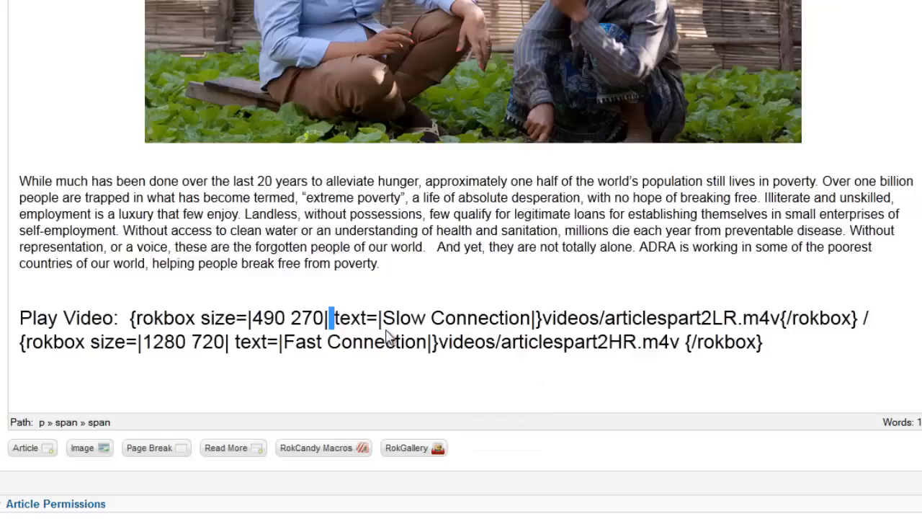
pyautogui.moveTo(383, 318); pyautogui.dragTo(531, 315)
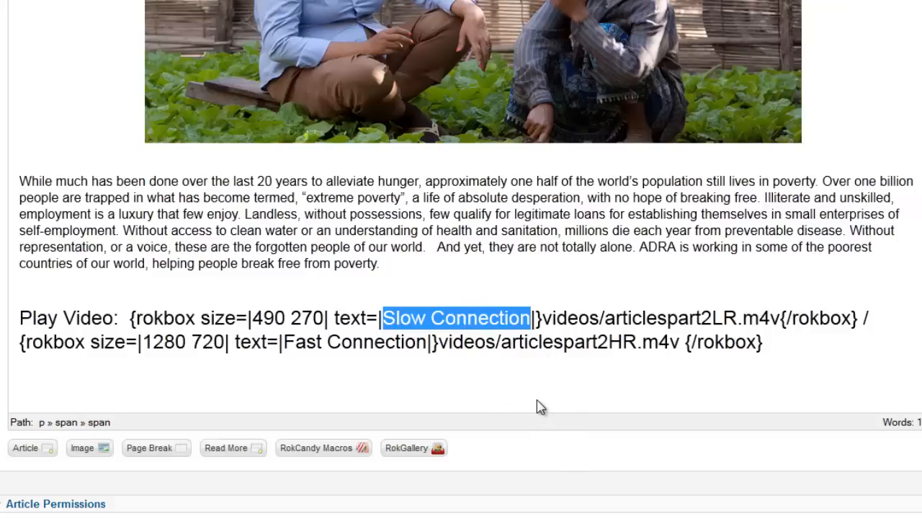
pyautogui.click(534, 318)
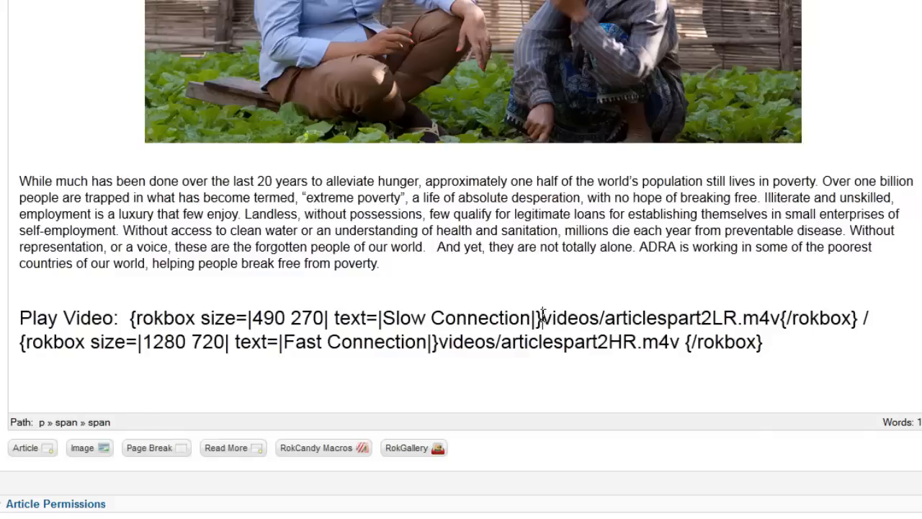
# Step: Examine the video path in the Slow Connection link, first the videos folder and then the file name with its extension
pyautogui.moveTo(543, 317); pyautogui.dragTo(782, 318)
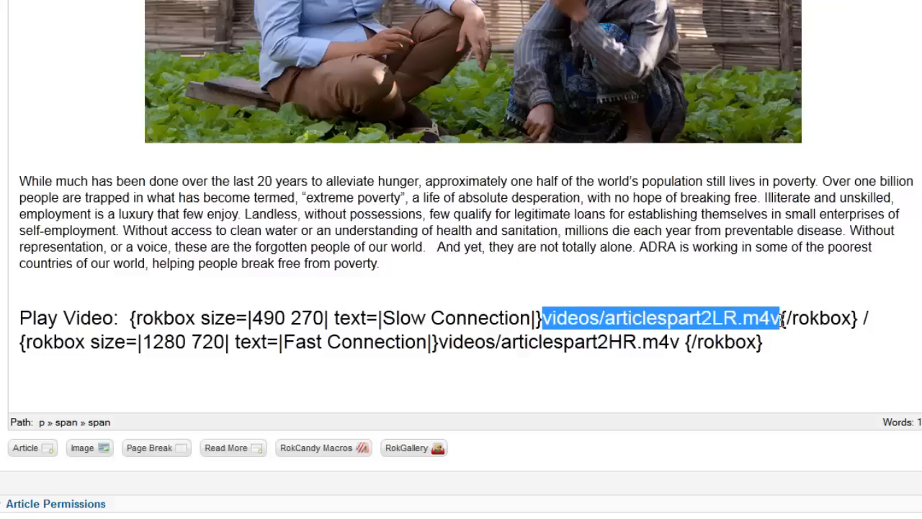
pyautogui.click(544, 318)
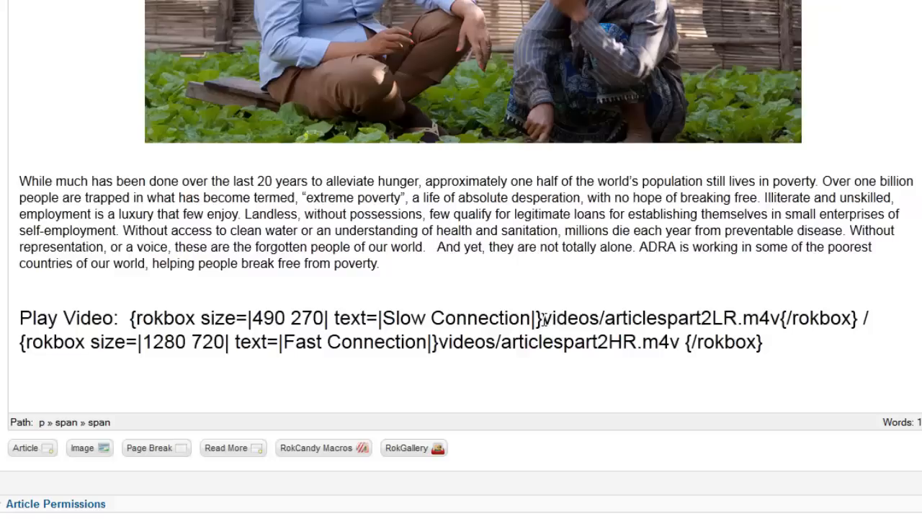
pyautogui.moveTo(542, 318); pyautogui.dragTo(599, 318)
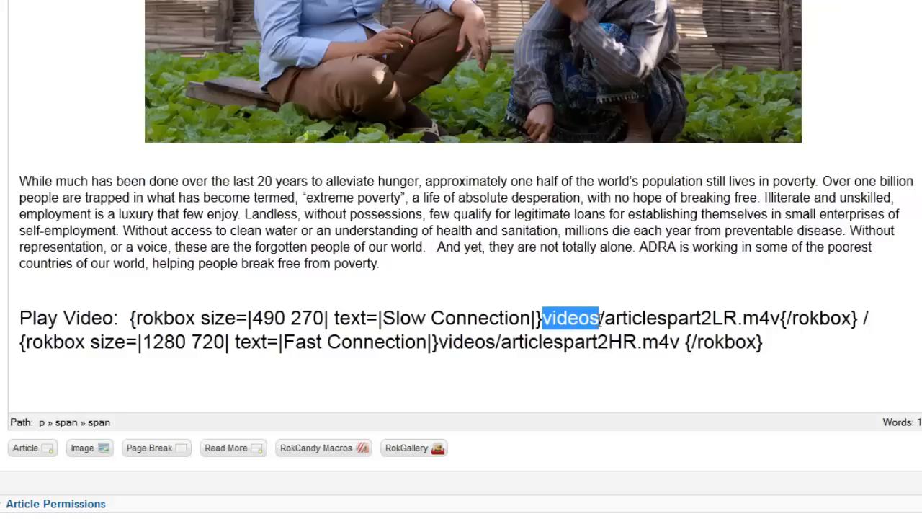
pyautogui.moveTo(542, 318); pyautogui.dragTo(599, 318)
pyautogui.click(605, 318)
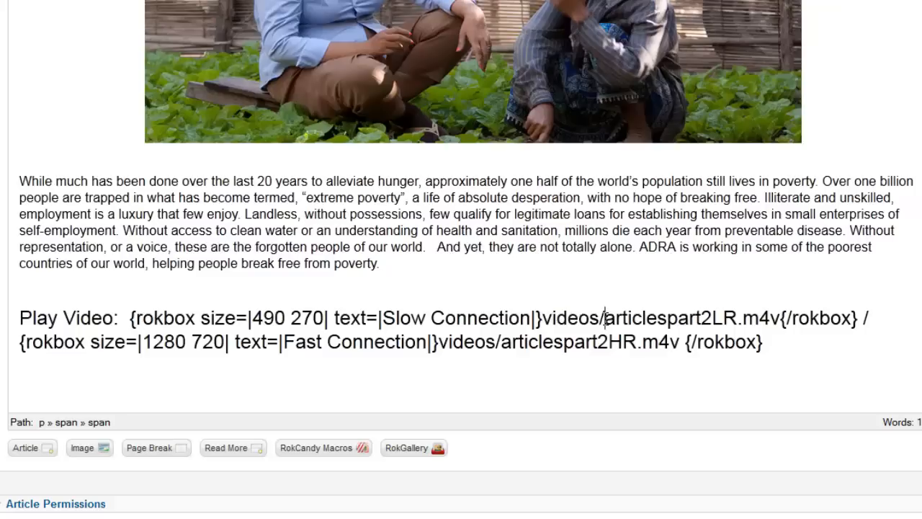
pyautogui.moveTo(606, 319); pyautogui.dragTo(674, 320)
pyautogui.moveTo(705, 318); pyautogui.dragTo(784, 318)
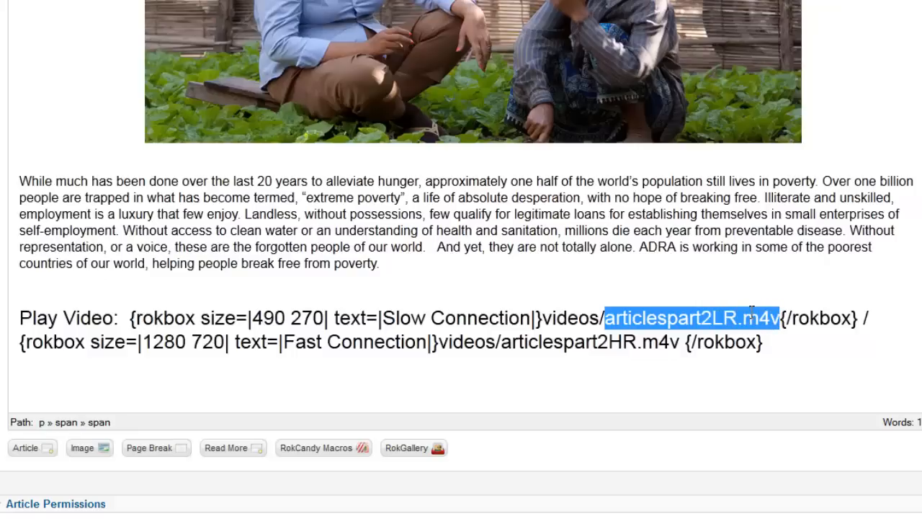
pyautogui.click(748, 317)
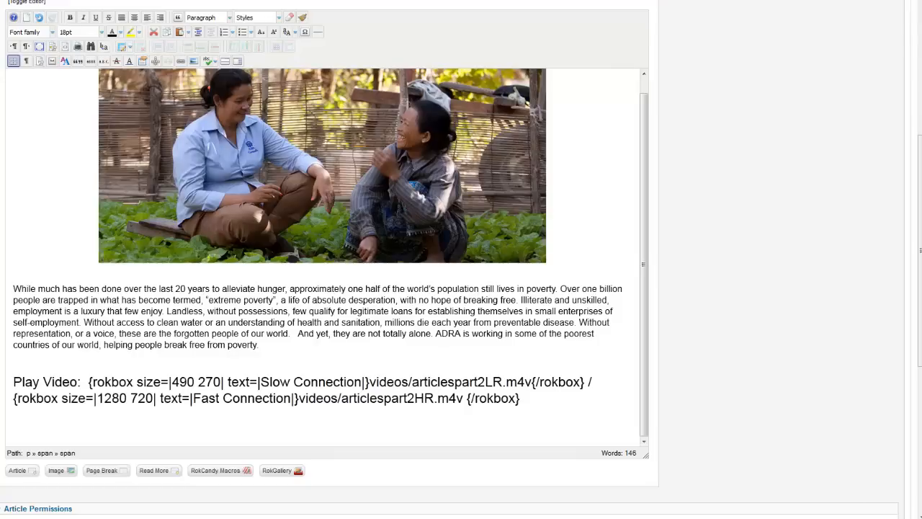
# Step: Switch to the FTP client and rename CreatingOppsHR.mp4 in the remote videos folder as CreatingOppsHR.m4v
pyautogui.moveTo(921, 16); pyautogui.dragTo(339, 1)
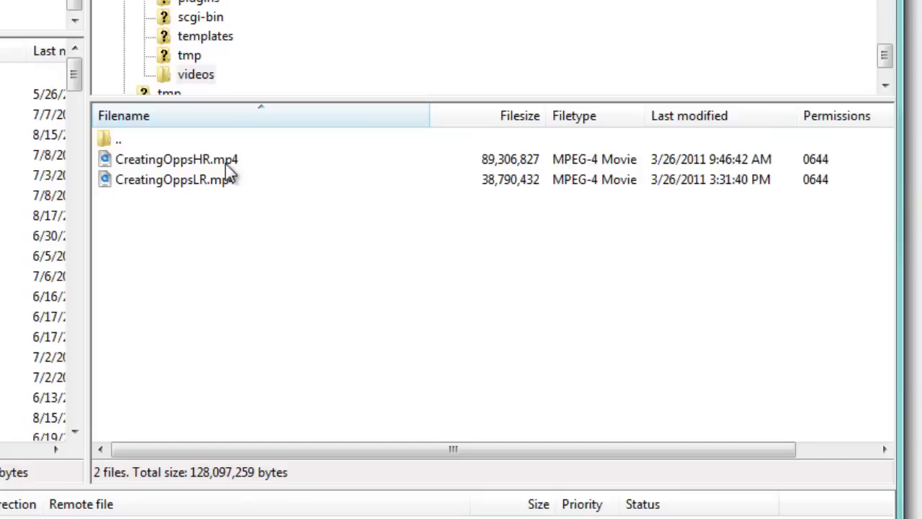
pyautogui.click(176, 160)
pyautogui.click(177, 159)
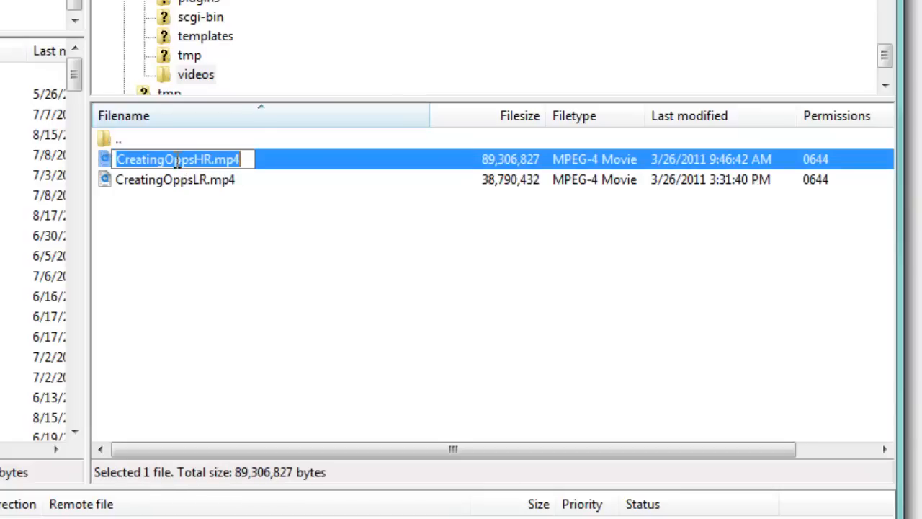
pyautogui.click(247, 160)
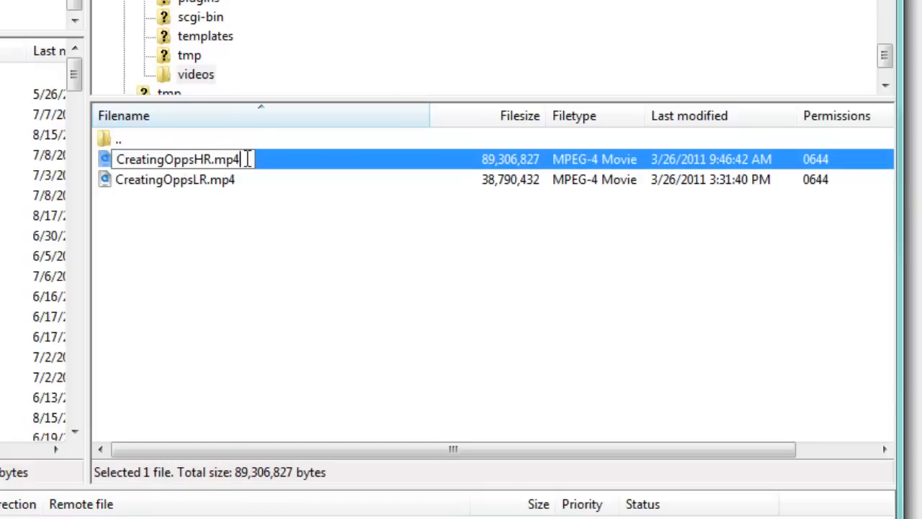
pyautogui.press('BackSpace')
pyautogui.press('BackSpace')
pyautogui.write('4v')
pyautogui.click(302, 166)
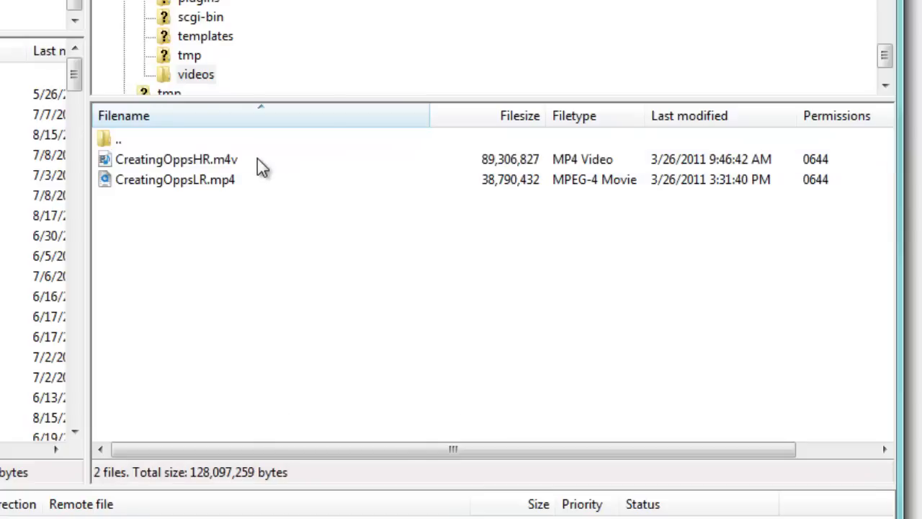
# Step: Rename CreatingOppsLR.mp4 in the remote videos folder as CreatingOppsLR.m4v
pyautogui.click(215, 183)
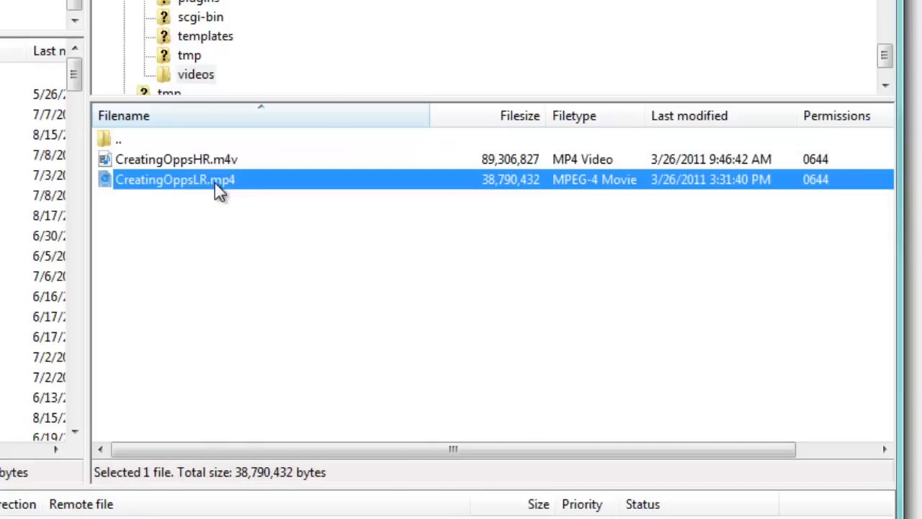
pyautogui.click(250, 184)
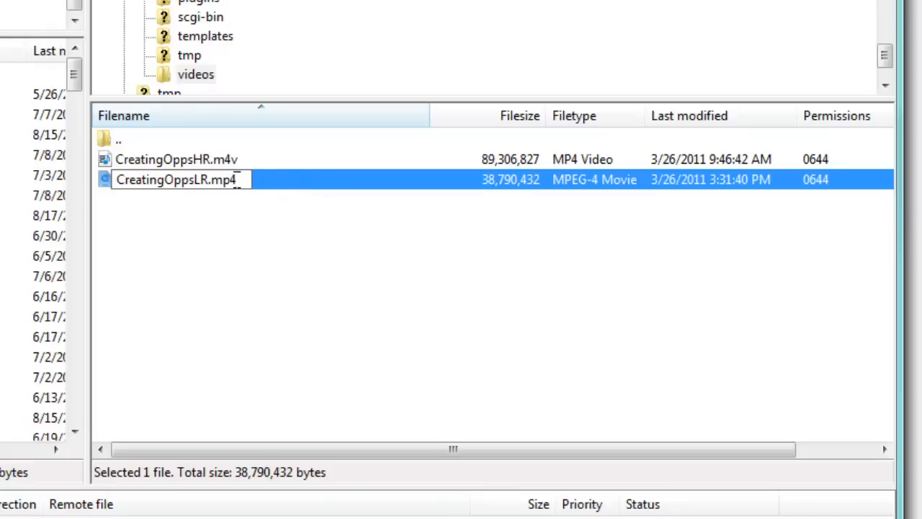
pyautogui.press('BackSpace')
pyautogui.press('BackSpace')
pyautogui.write('4v')
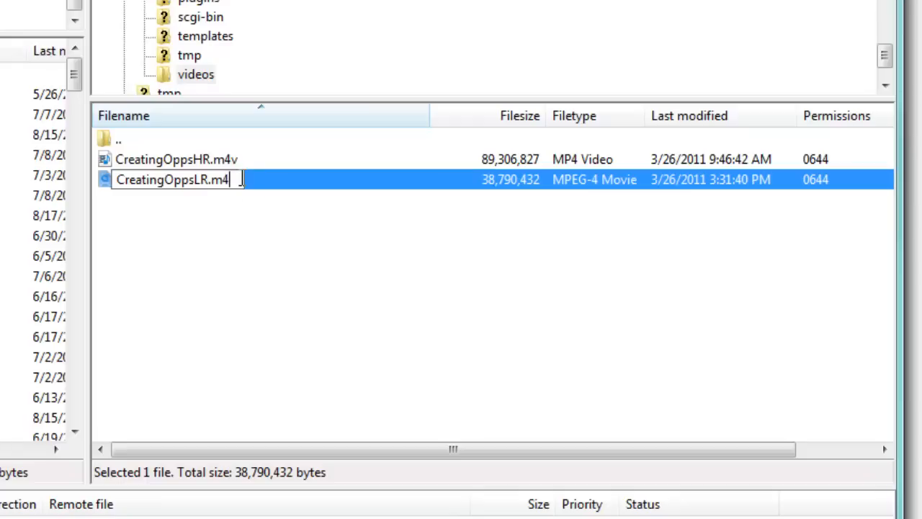
pyautogui.press('Return')
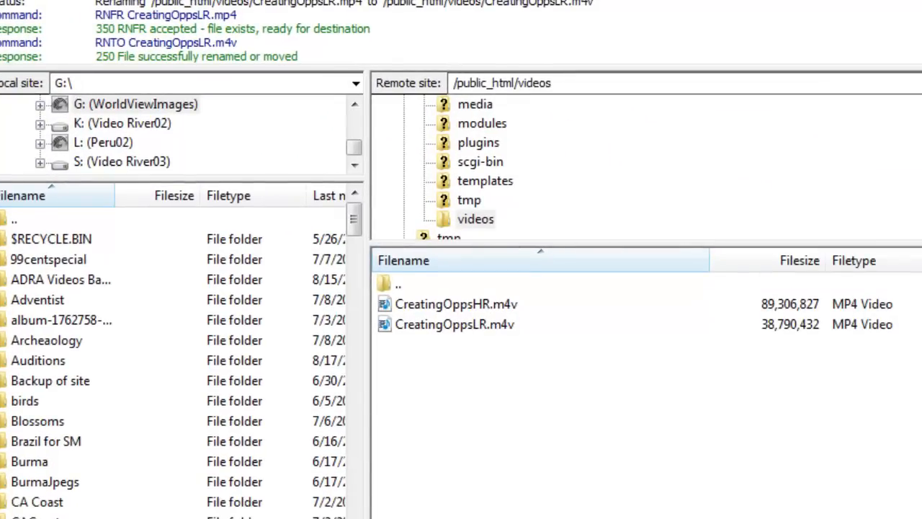
# Step: Copy the CreatingOppsLR.m4v file name from the remote videos folder and paste it over articlespart2LR.m4v in the article's Slow Connection link
pyautogui.moveTo(921, 130); pyautogui.dragTo(575, 130)
pyautogui.moveTo(310, 0); pyautogui.dragTo(913, 0)
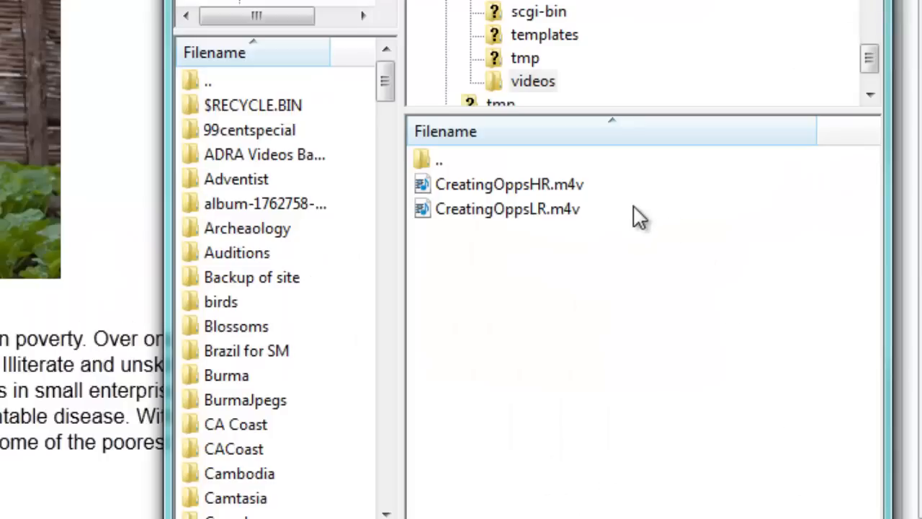
pyautogui.click(660, 207)
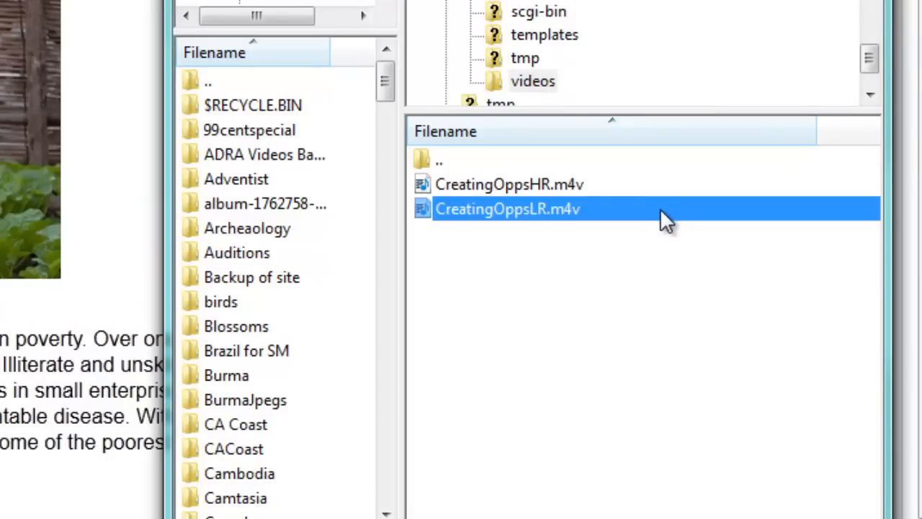
pyautogui.click(660, 209)
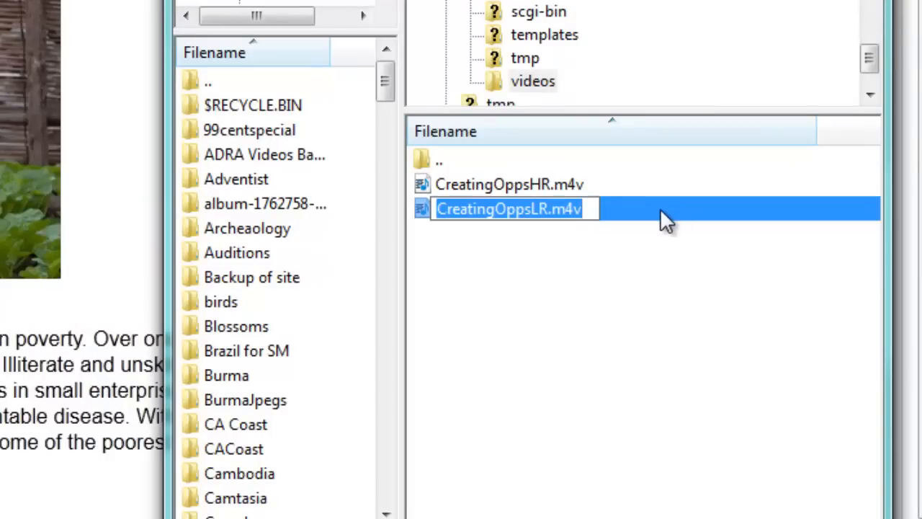
pyautogui.click(596, 207)
pyautogui.moveTo(595, 207); pyautogui.dragTo(416, 201)
pyautogui.hotkey('ctrl', 'c')
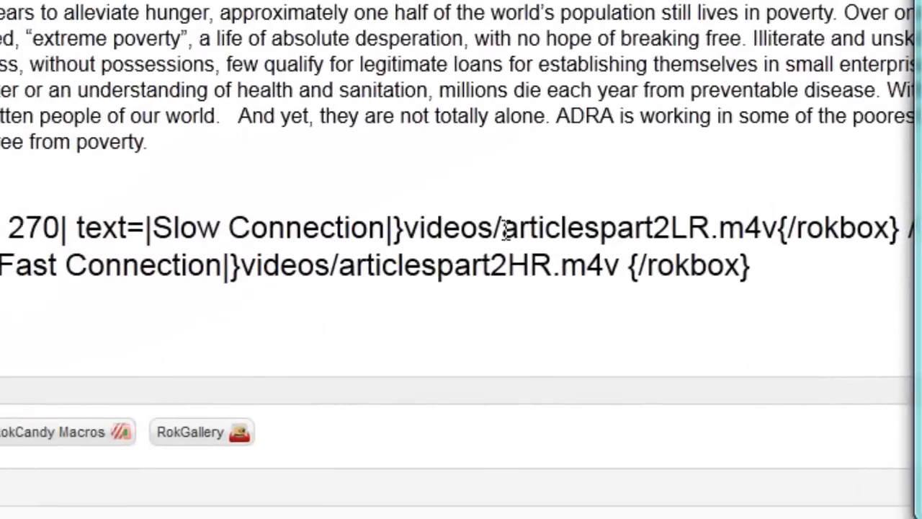
pyautogui.moveTo(502, 229); pyautogui.dragTo(778, 229)
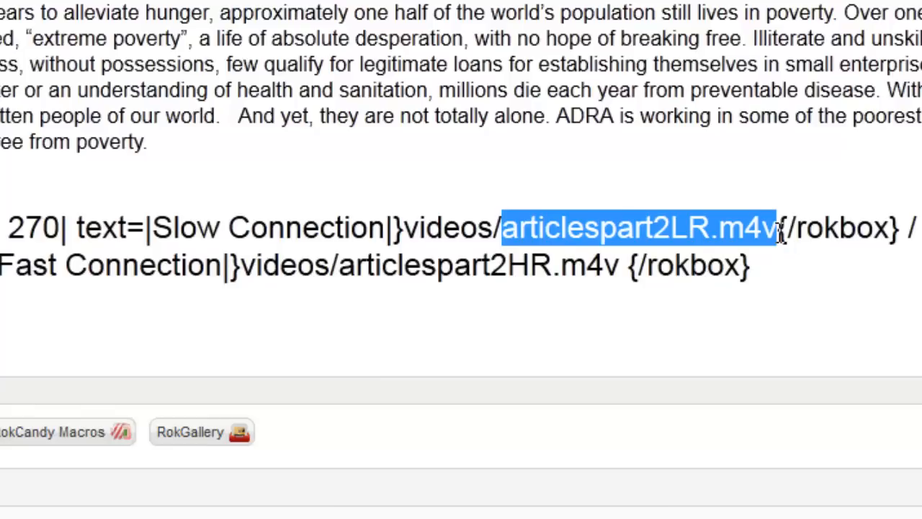
pyautogui.hotkey('ctrl', 'v')
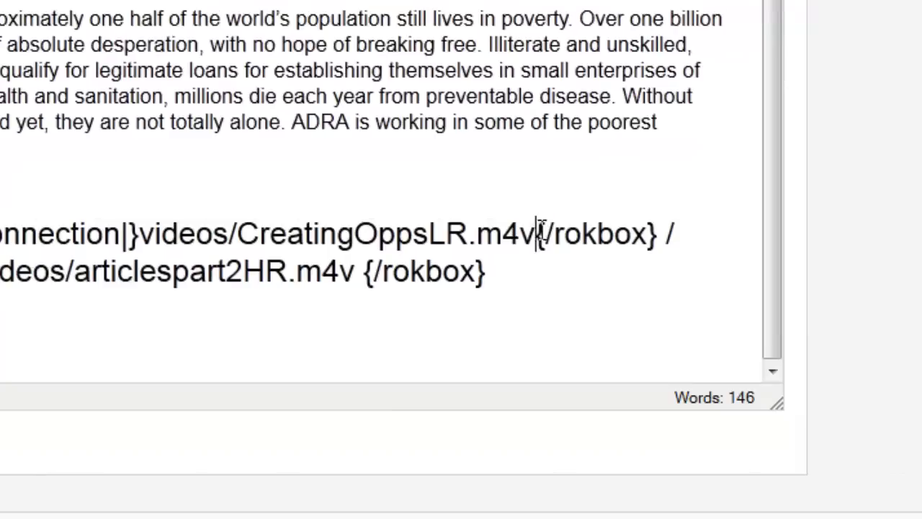
# Step: Examine the opening and closing rokbox tags around the Slow Connection link's video path
pyautogui.moveTo(540, 228); pyautogui.dragTo(661, 232)
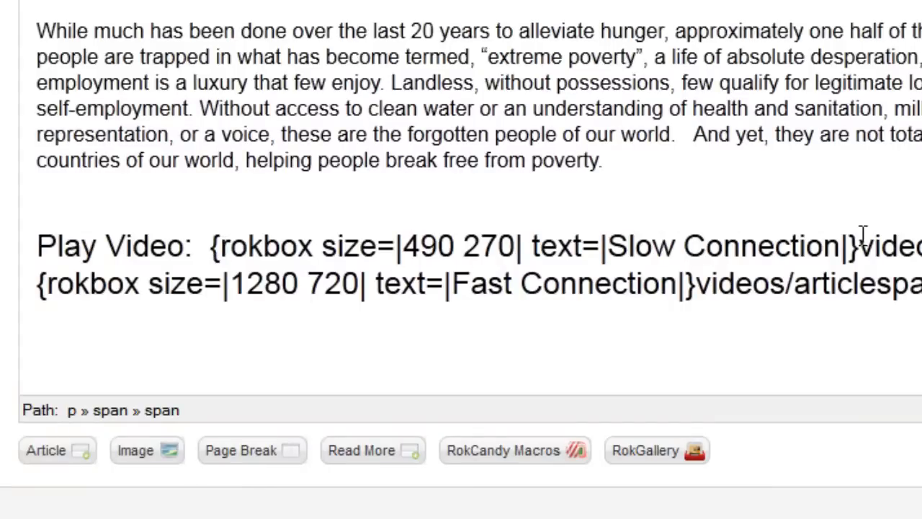
pyautogui.moveTo(859, 246); pyautogui.dragTo(215, 253)
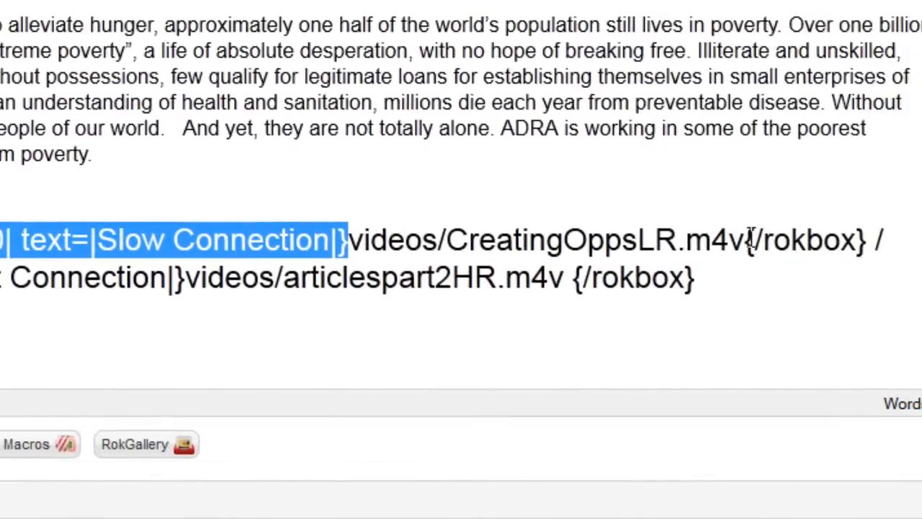
pyautogui.moveTo(749, 237); pyautogui.dragTo(871, 245)
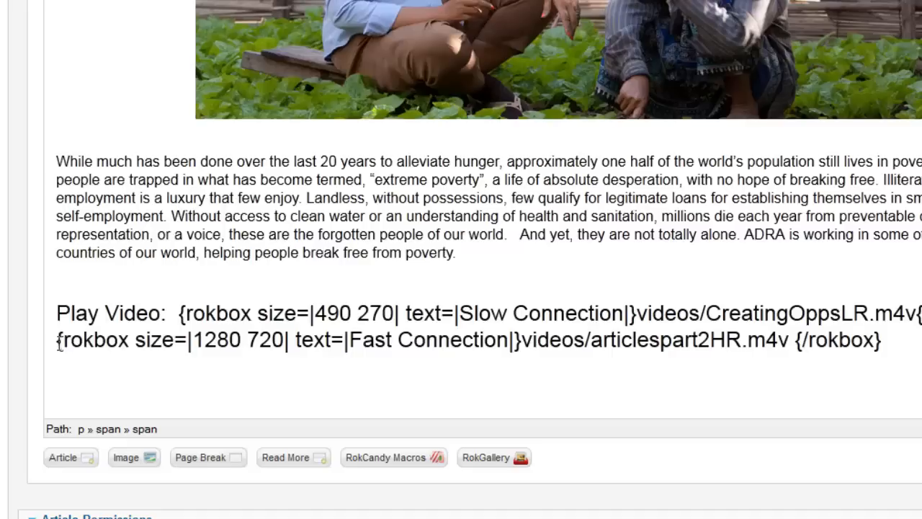
# Step: Check the high-resolution video in the hrvideos folder of ADRA Videos Backup and set the Fast Connection link's size to 640 380
pyautogui.moveTo(59, 340); pyautogui.dragTo(53, 372)
pyautogui.click(193, 342)
pyautogui.hotkey('alt', 'Tab')
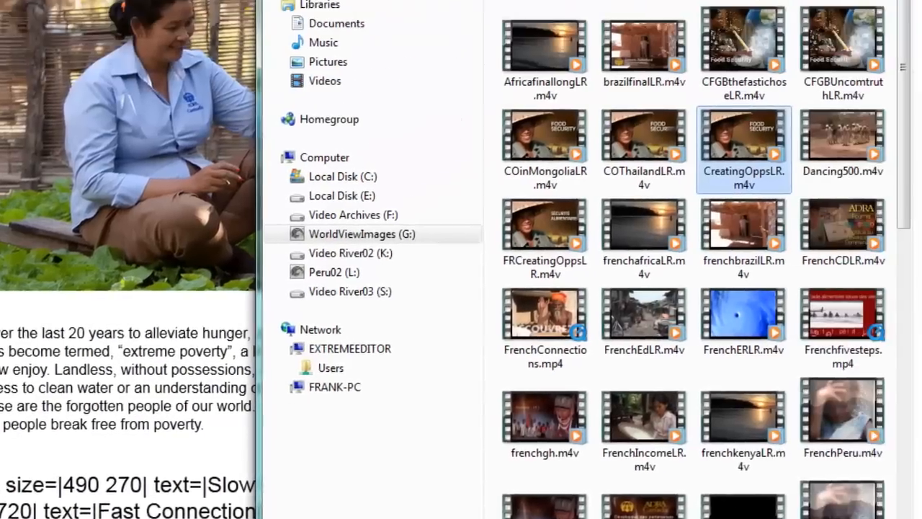
pyautogui.click(360, 18)
pyautogui.doubleClick(289, 102)
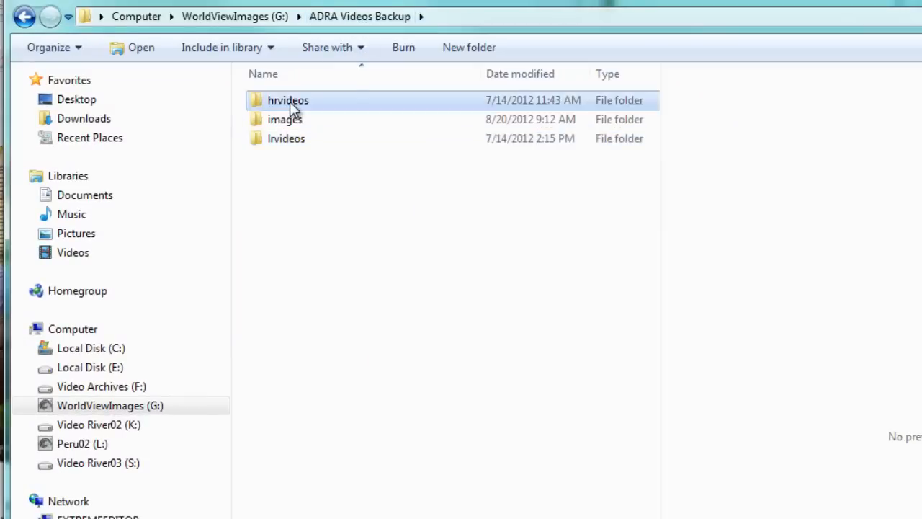
pyautogui.click(397, 322)
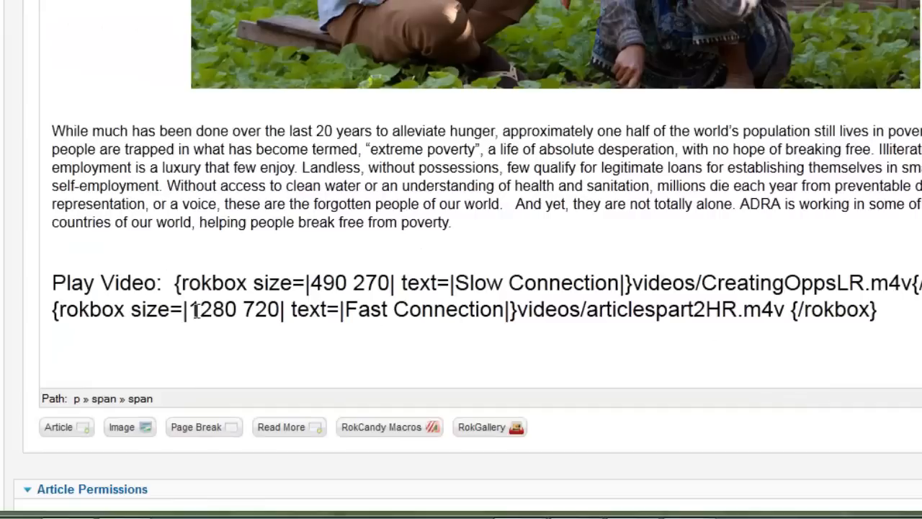
pyautogui.moveTo(32, 288); pyautogui.dragTo(87, 289)
pyautogui.moveTo(244, 314); pyautogui.dragTo(234, 317)
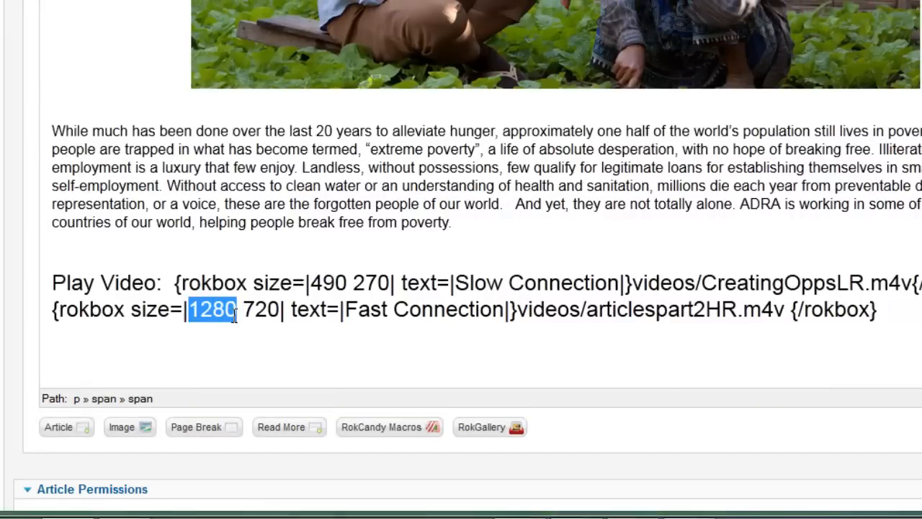
pyautogui.write('640')
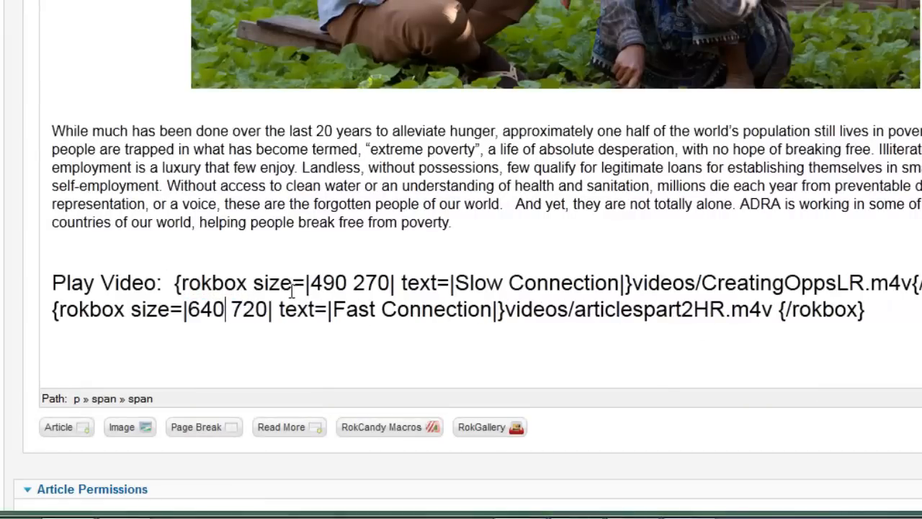
pyautogui.moveTo(230, 315); pyautogui.dragTo(266, 317)
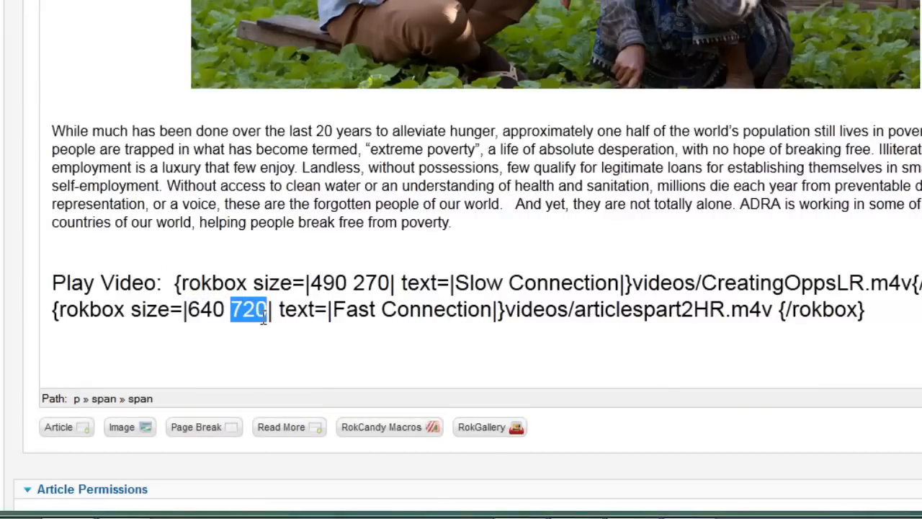
pyautogui.write('380')
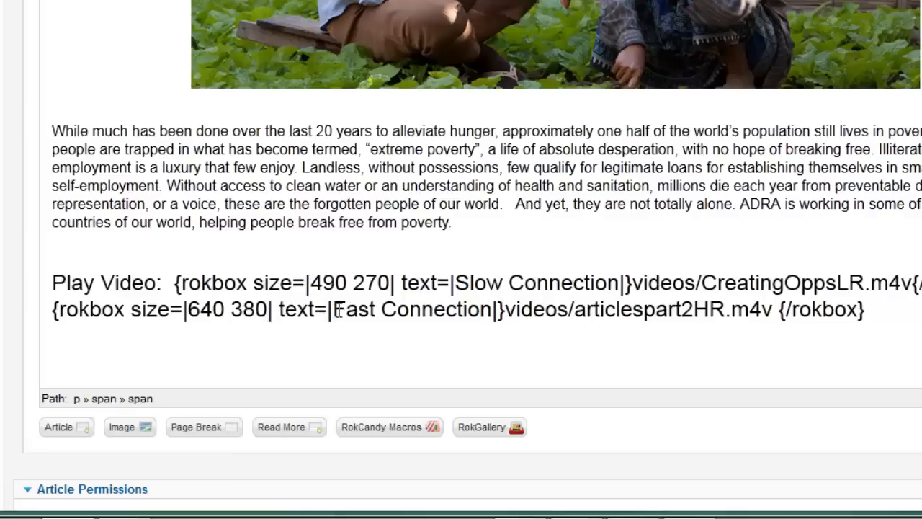
# Step: Copy the CreatingOppsHR.m4v file name from the FTP client and paste it over articlespart2HR.m4v in the Fast Connection link
pyautogui.click(506, 306)
pyautogui.doubleClick(520, 308)
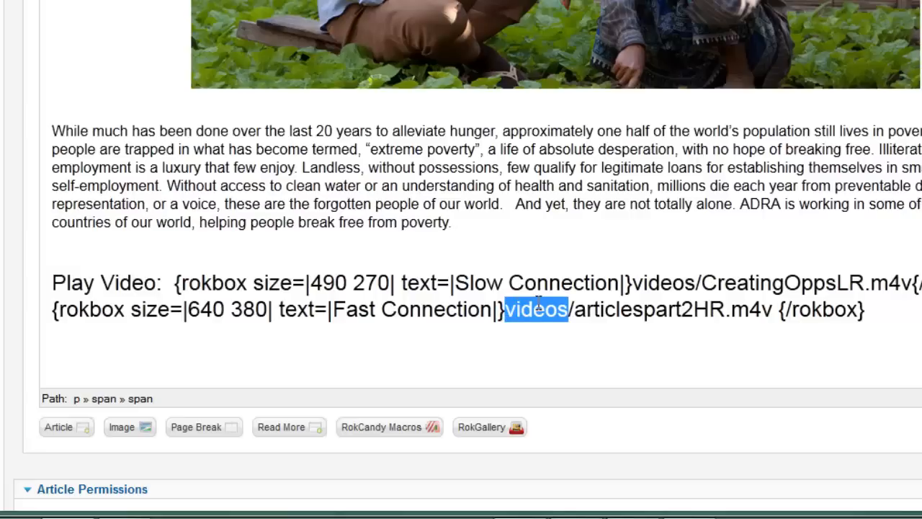
pyautogui.click(576, 310)
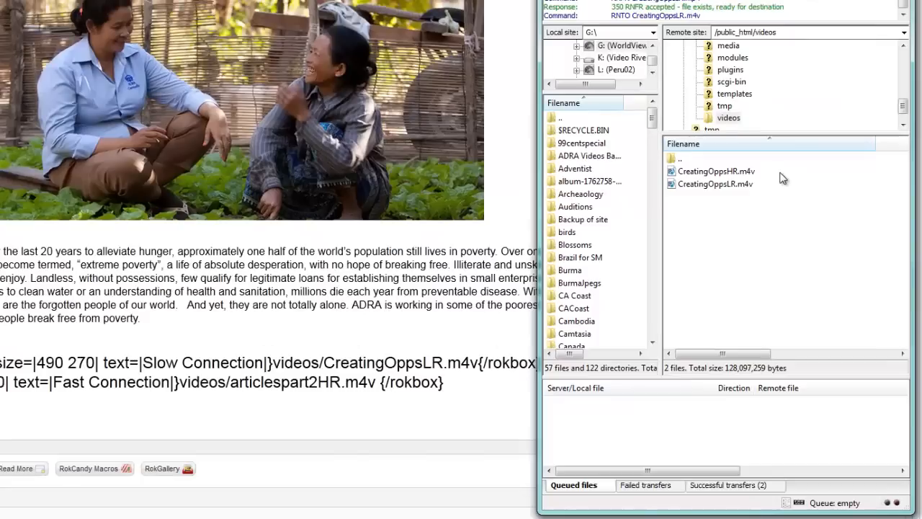
pyautogui.click(781, 174)
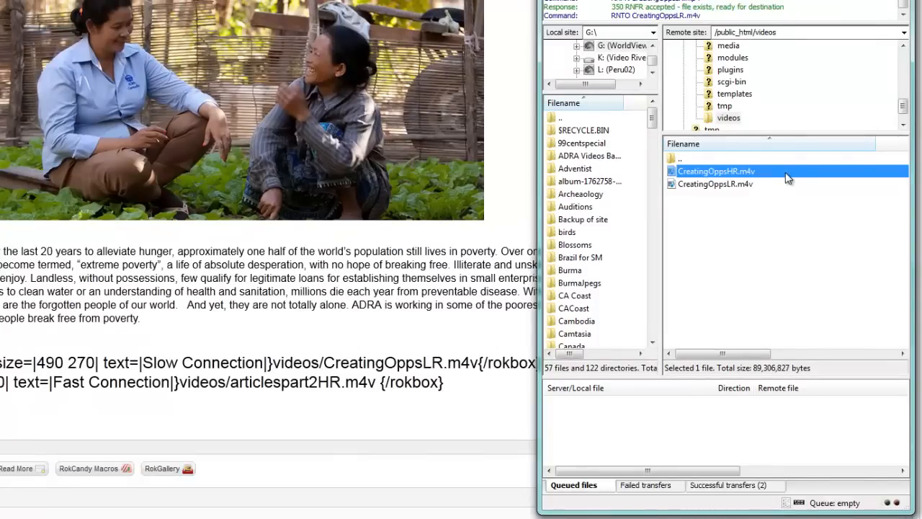
pyautogui.click(795, 176)
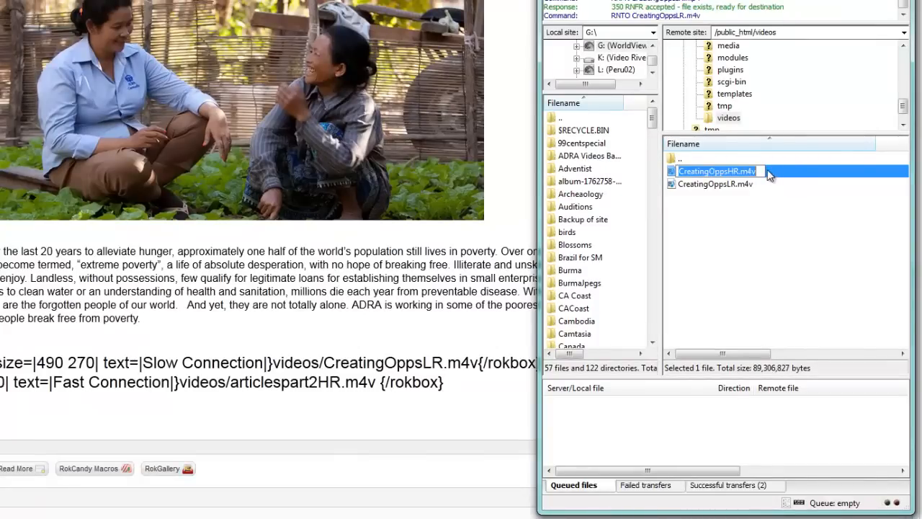
pyautogui.moveTo(762, 172); pyautogui.dragTo(660, 170)
pyautogui.hotkey('ctrl', 'c')
pyautogui.click(795, 173)
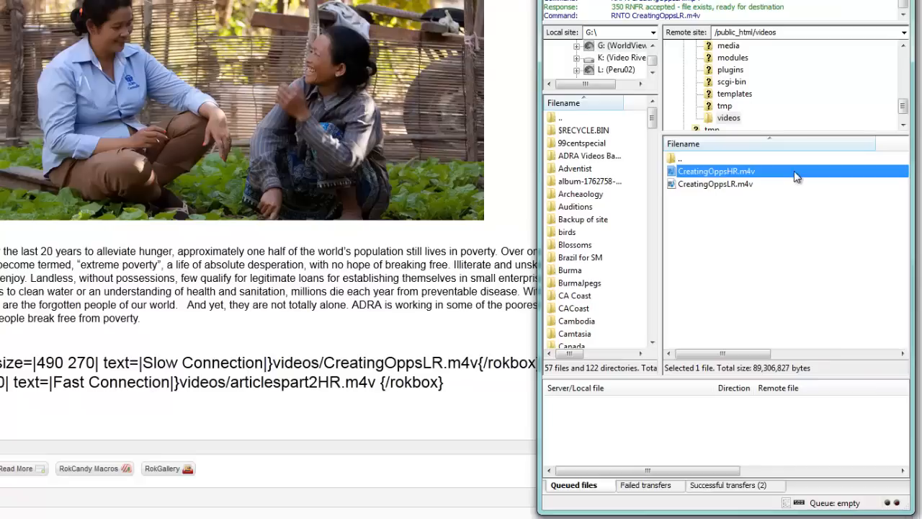
pyautogui.moveTo(230, 382); pyautogui.dragTo(375, 382)
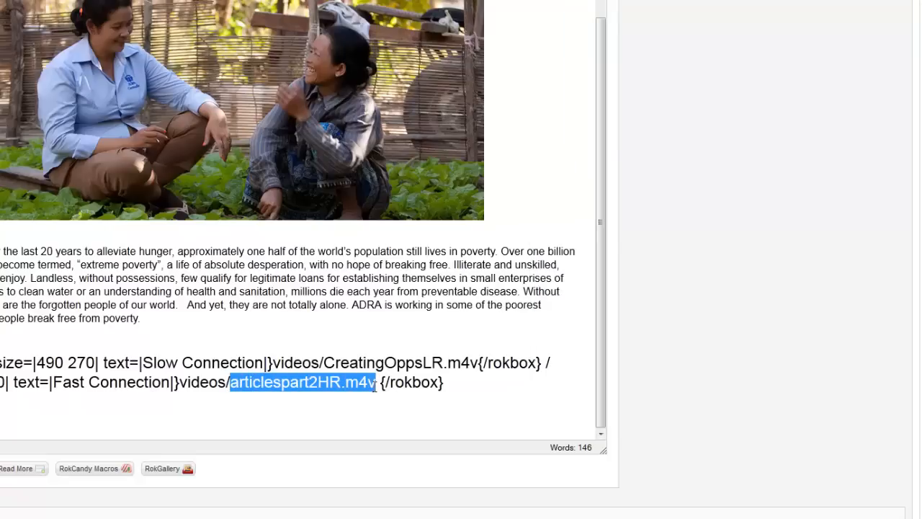
pyautogui.hotkey('ctrl', 'v')
# Step: Enlarge the article's editing area to show both video links, and save and close the article
pyautogui.scroll(-3, 910, 265)
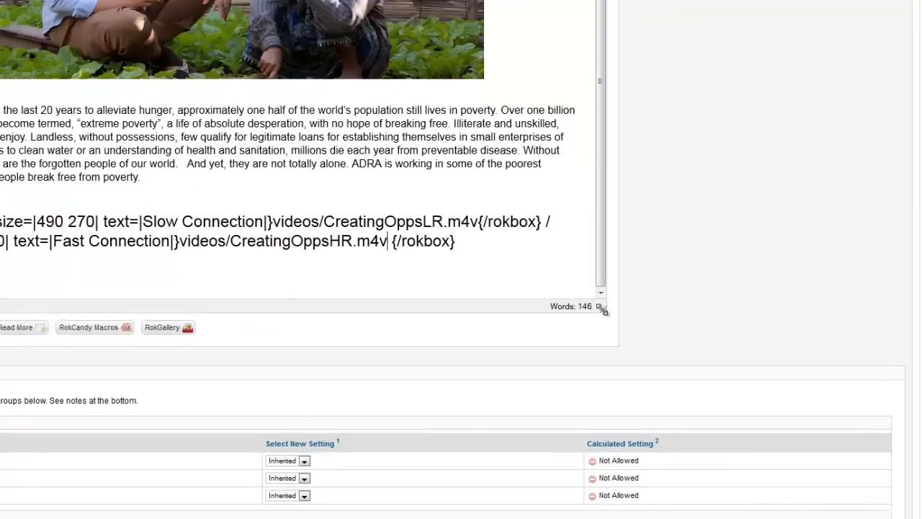
pyautogui.moveTo(603, 309); pyautogui.dragTo(681, 374)
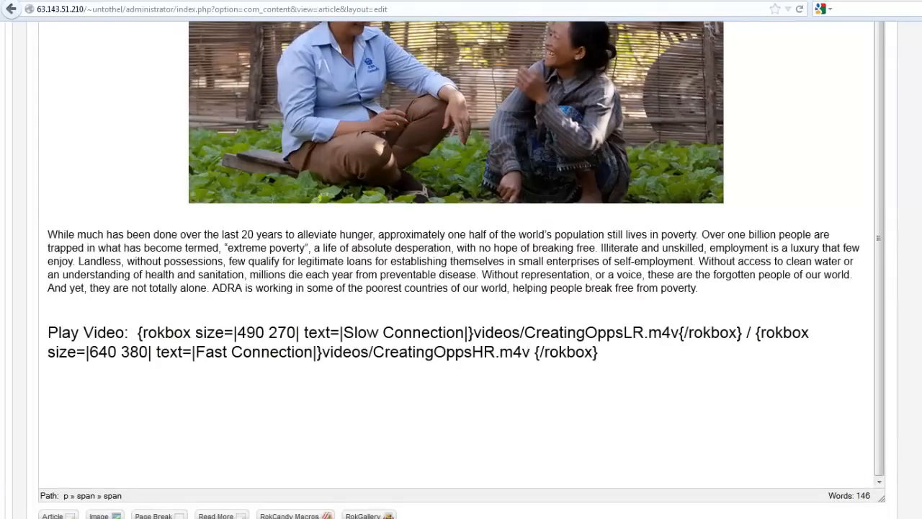
pyautogui.moveTo(921, 439); pyautogui.dragTo(921, 224)
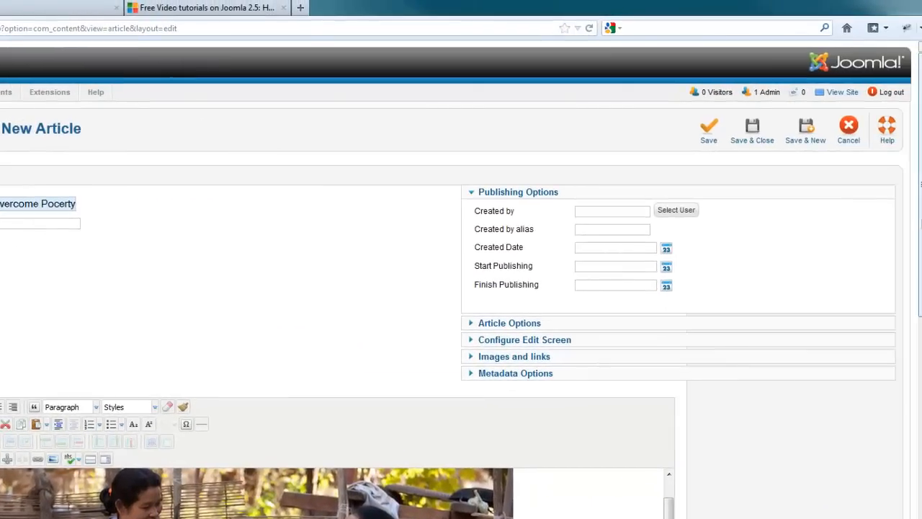
pyautogui.click(752, 135)
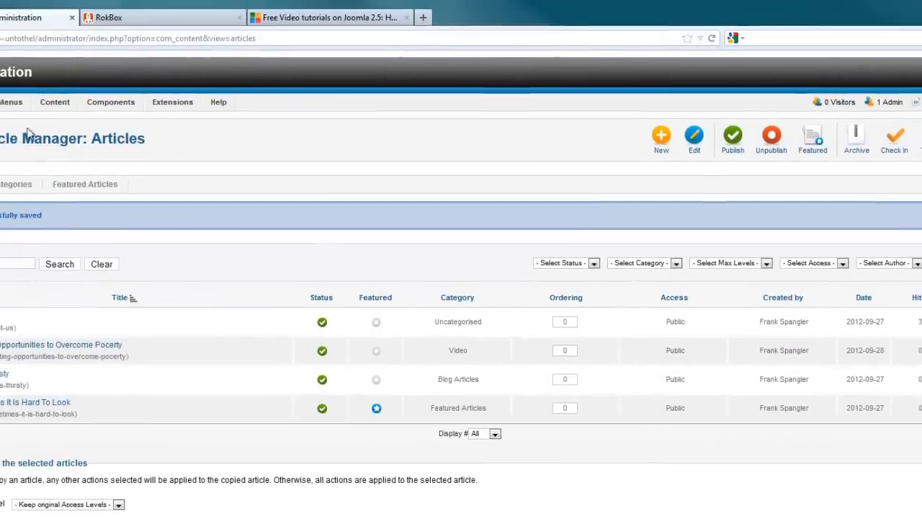
# Step: Start a new item in the Main Menu and set its menu item type to Category List
pyautogui.moveTo(106, 113)
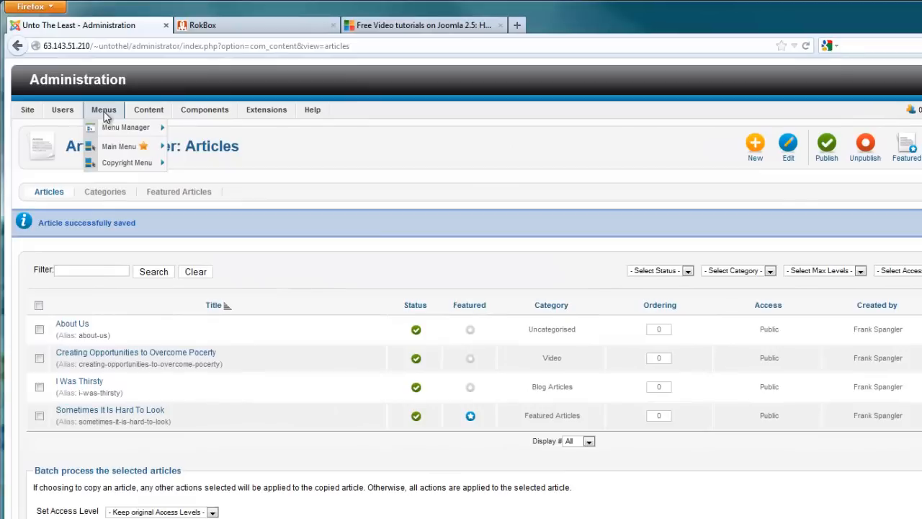
pyautogui.moveTo(112, 146)
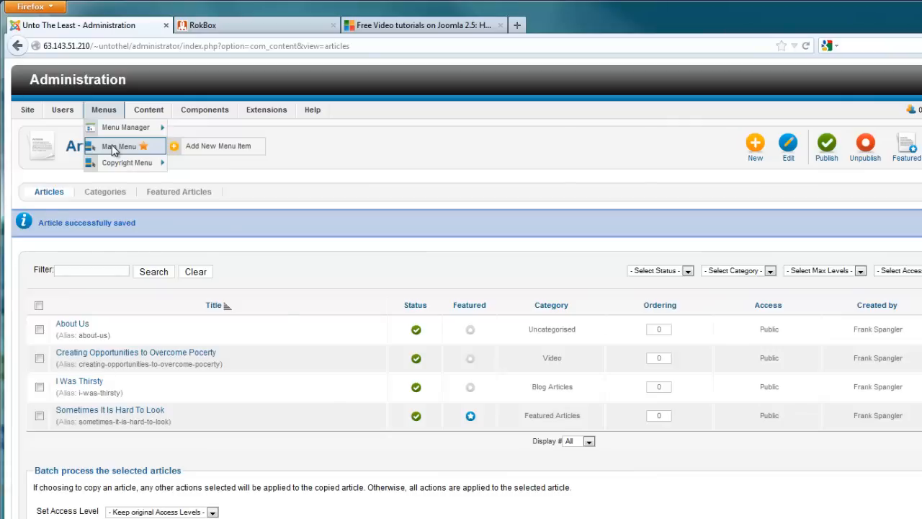
pyautogui.click(113, 149)
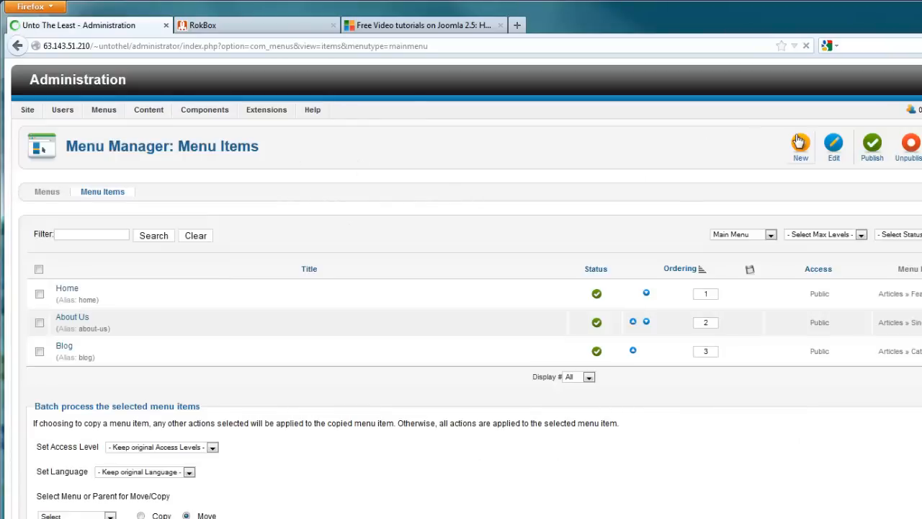
pyautogui.click(800, 141)
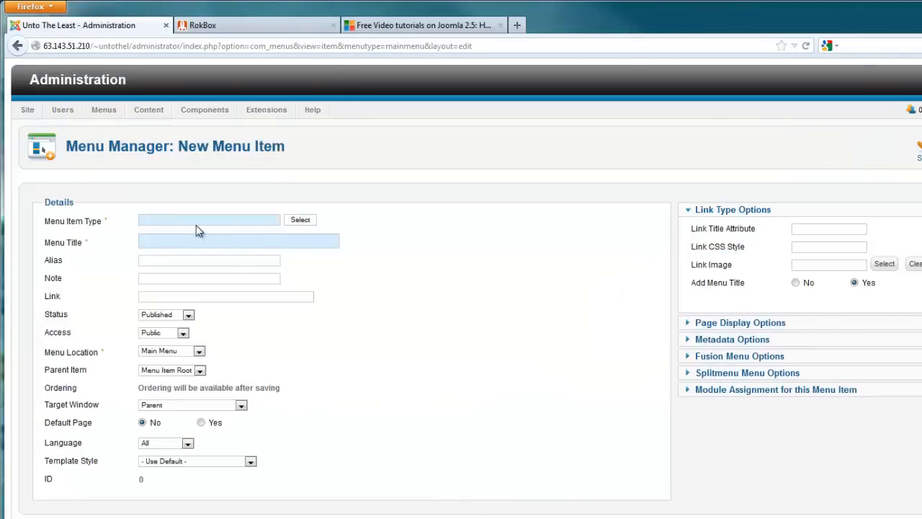
pyautogui.click(300, 220)
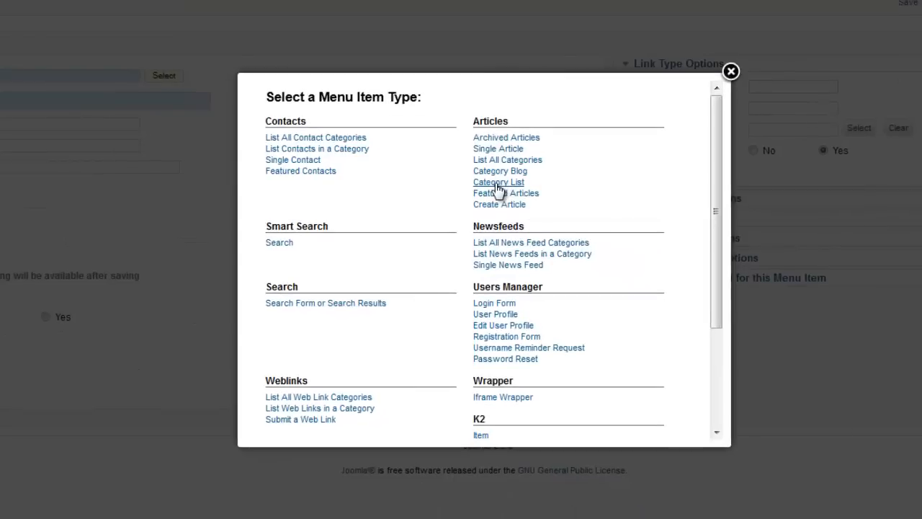
pyautogui.click(497, 183)
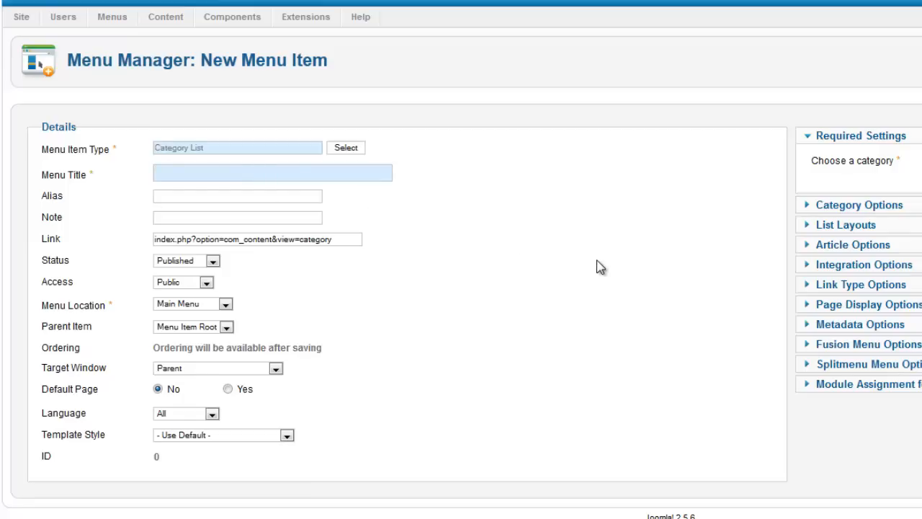
# Step: Title the menu item Videos with Video as its category, and try to save and close it
pyautogui.write('Videos')
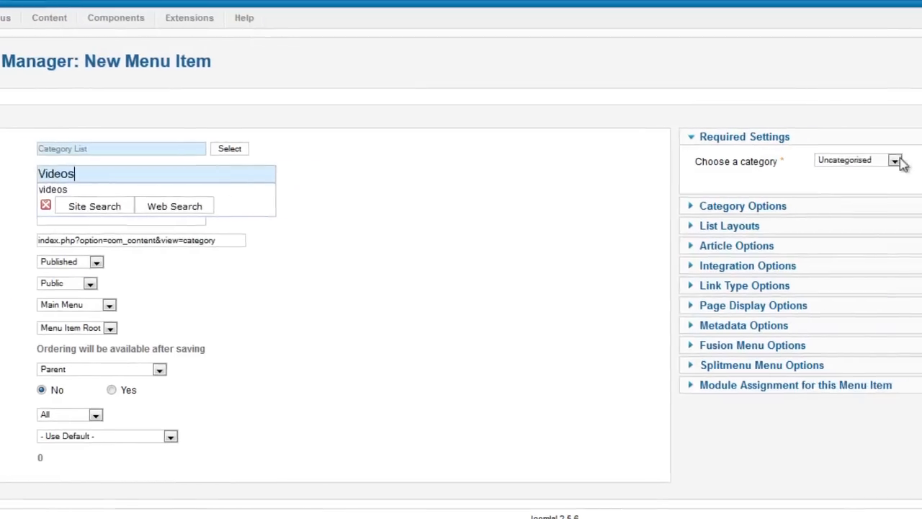
pyautogui.click(896, 160)
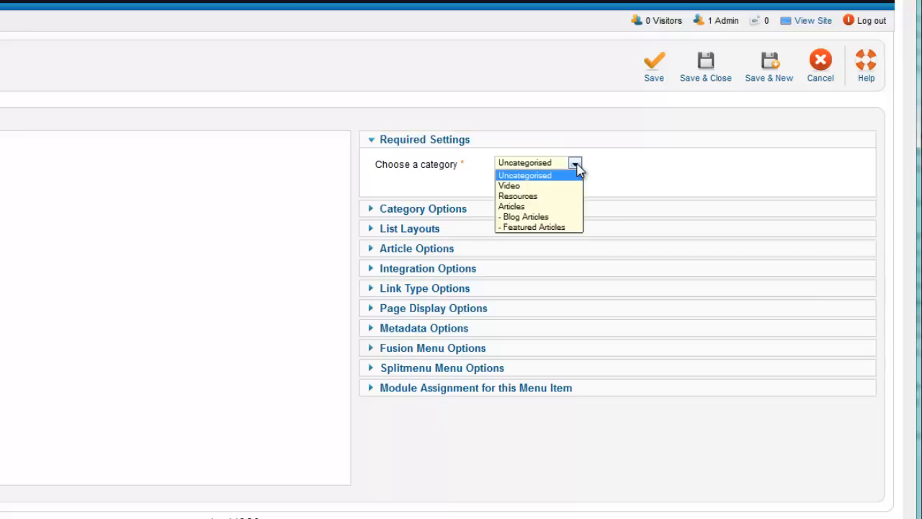
pyautogui.click(509, 186)
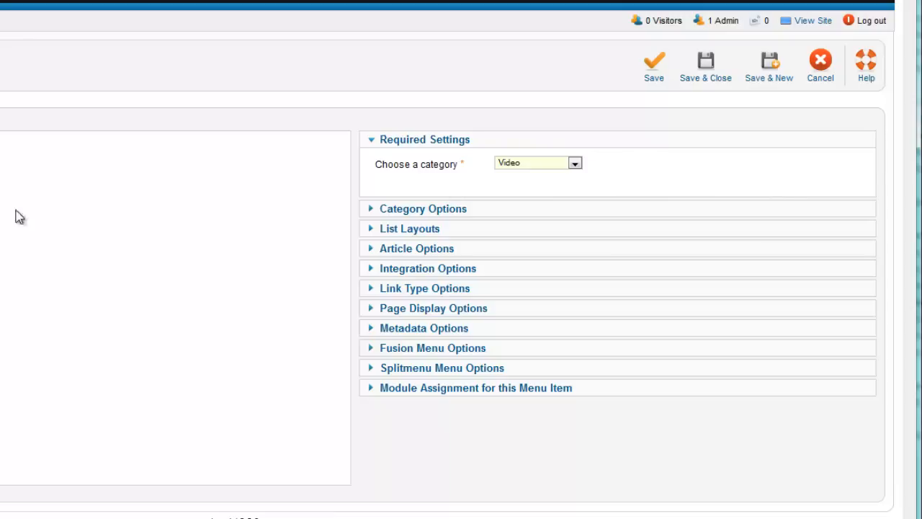
pyautogui.click(709, 85)
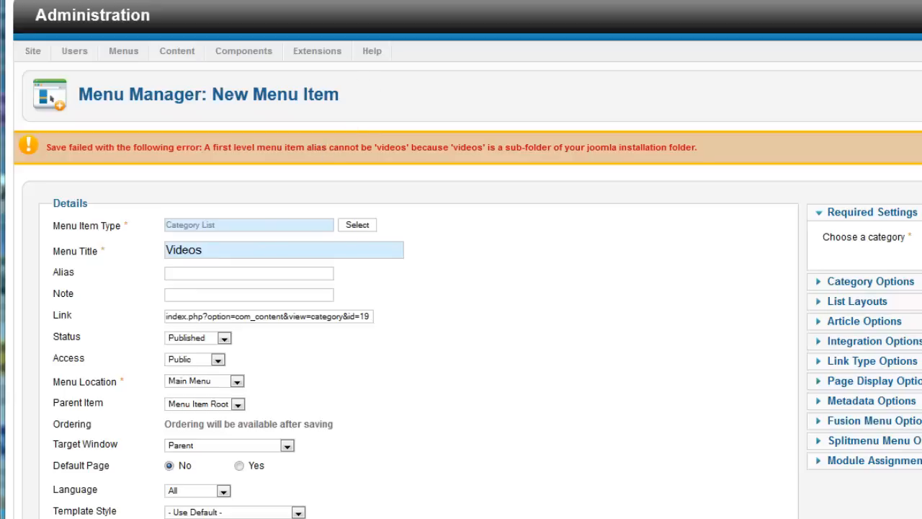
# Step: Switch to FileZilla and rename the remote videos folder under public_html to PSvideos
pyautogui.hotkey('alt', 'Tab')
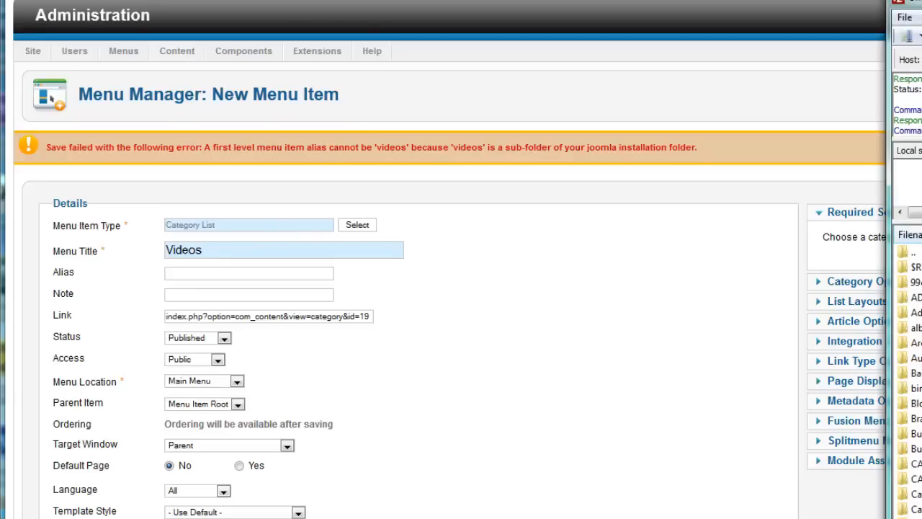
pyautogui.moveTo(909, 1); pyautogui.dragTo(387, 46)
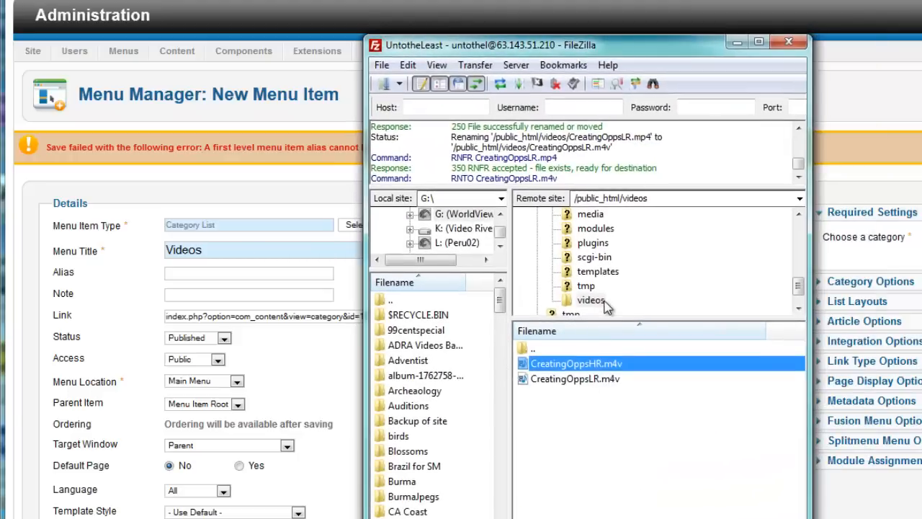
pyautogui.moveTo(697, 48); pyautogui.dragTo(696, 235)
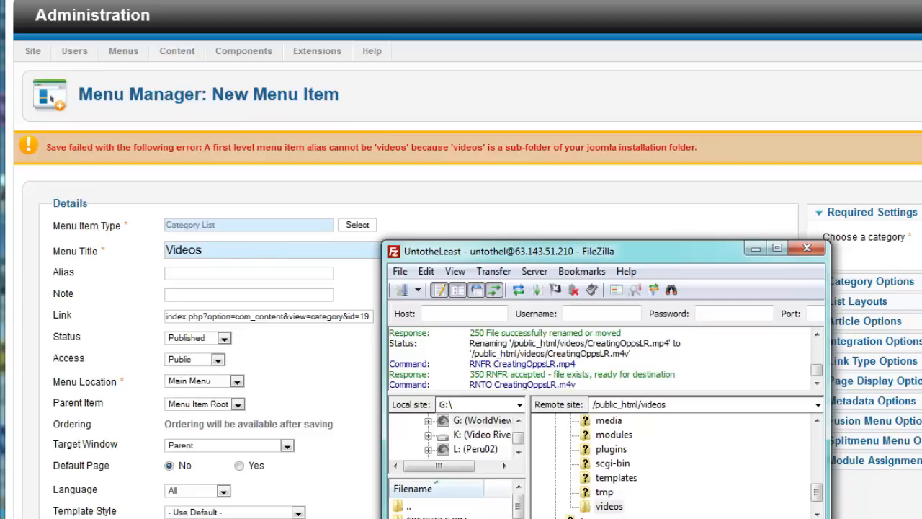
pyautogui.scroll(2, 685, 461)
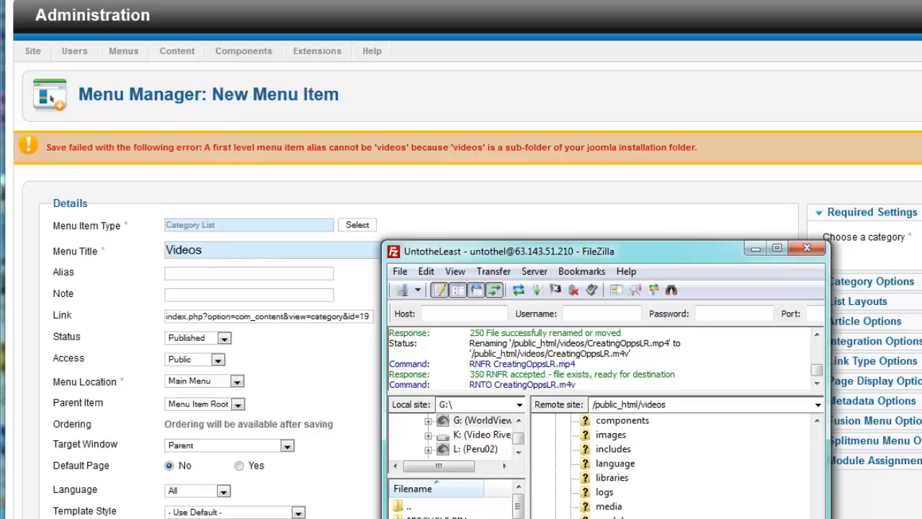
pyautogui.moveTo(817, 518)
pyautogui.mouseDown()
pyautogui.moveTo(834, 468)
pyautogui.moveTo(821, 518)
pyautogui.mouseUp()
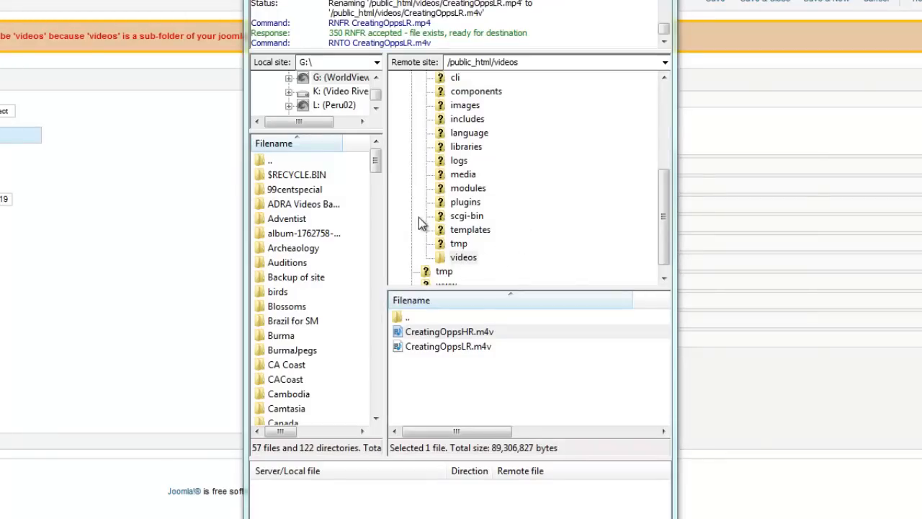
pyautogui.click(459, 261)
pyautogui.click(461, 258)
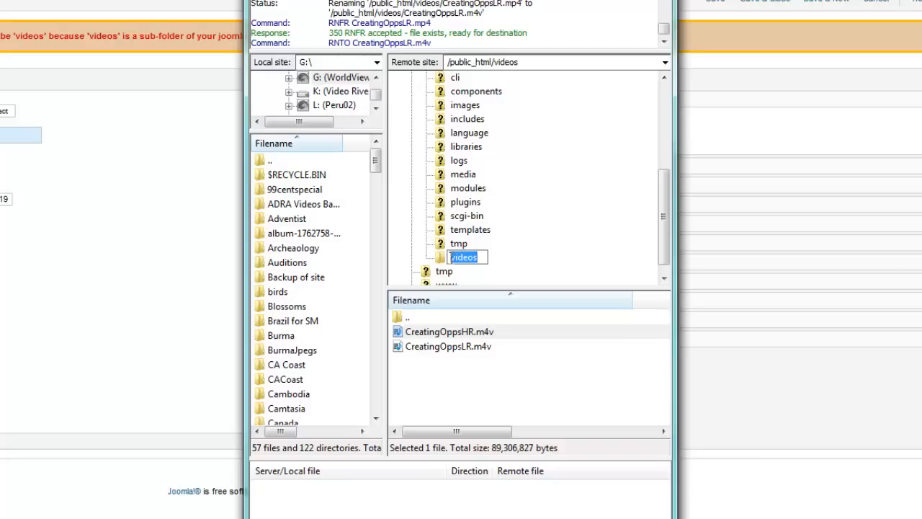
pyautogui.click(452, 257)
pyautogui.write('PS')
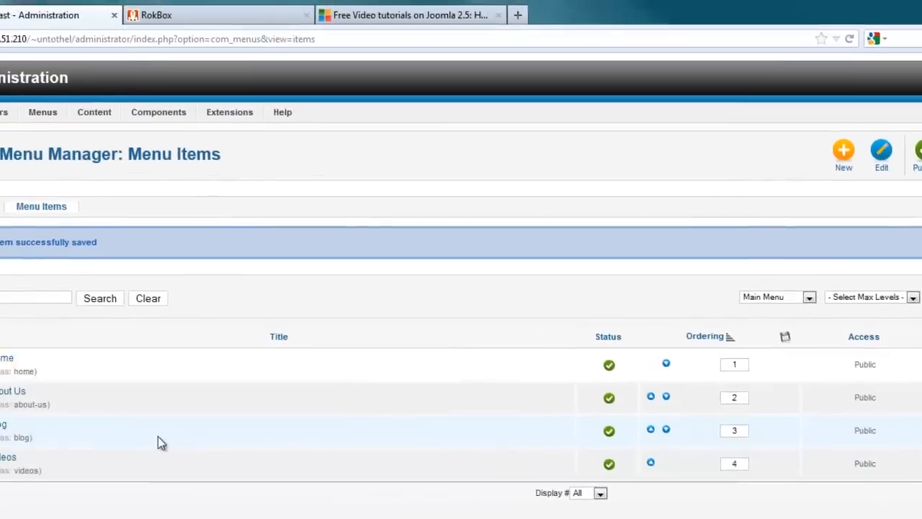
# Step: In the Creating Opportunities to Overcome Pocerty article, change the folder in both rokbox video paths to PSvideos
pyautogui.moveTo(170, 125)
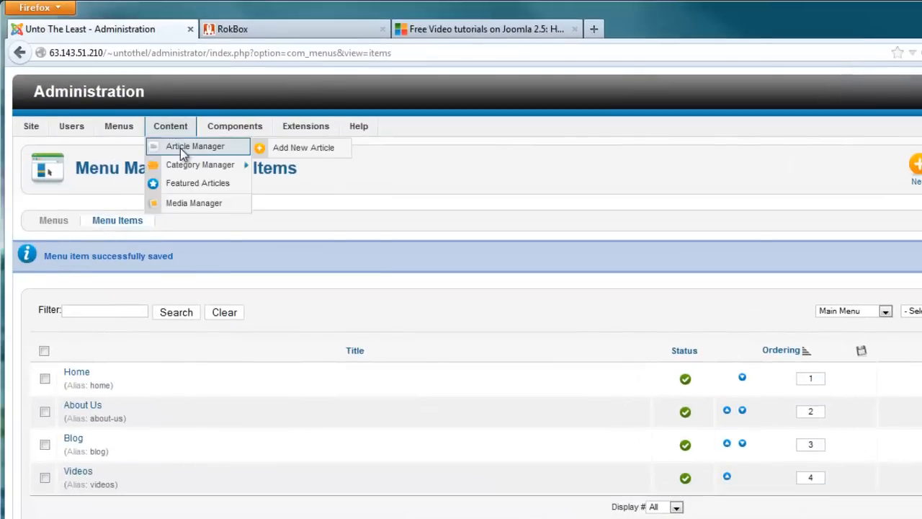
pyautogui.click(181, 148)
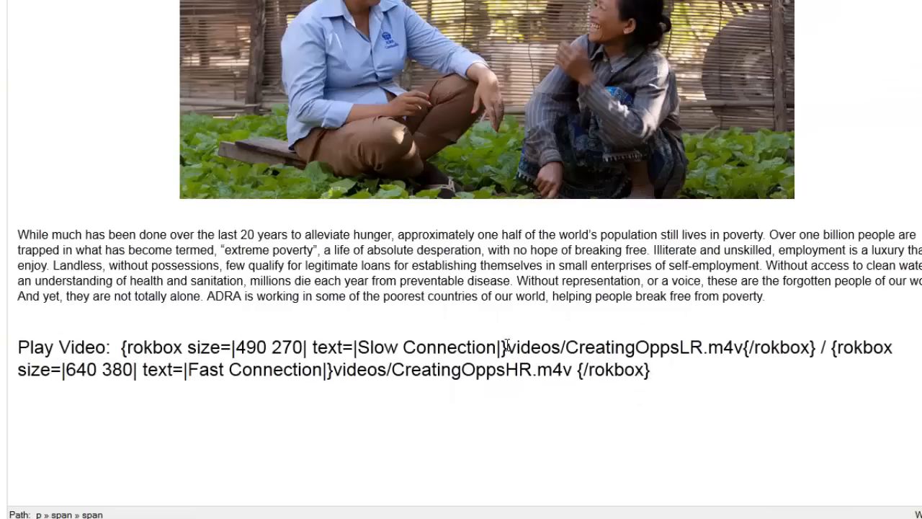
pyautogui.click(508, 347)
pyautogui.write('PS')
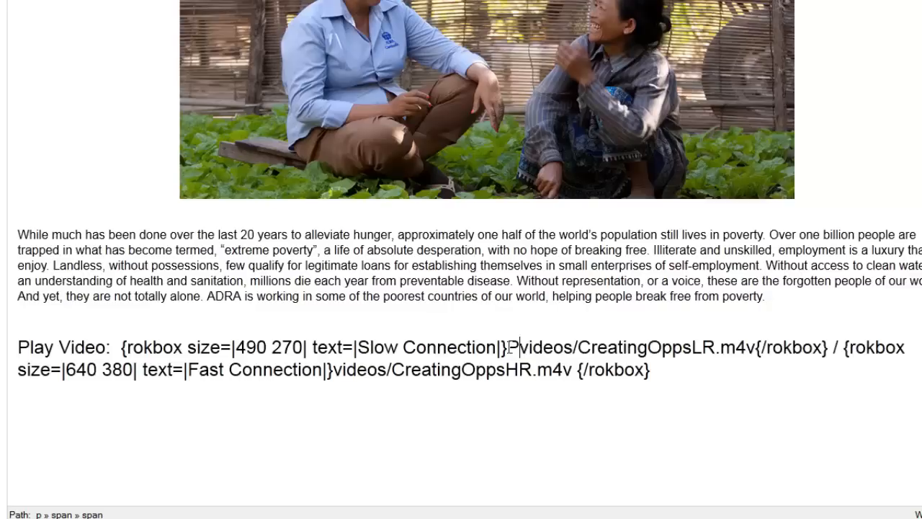
pyautogui.click(335, 369)
pyautogui.write('PS')
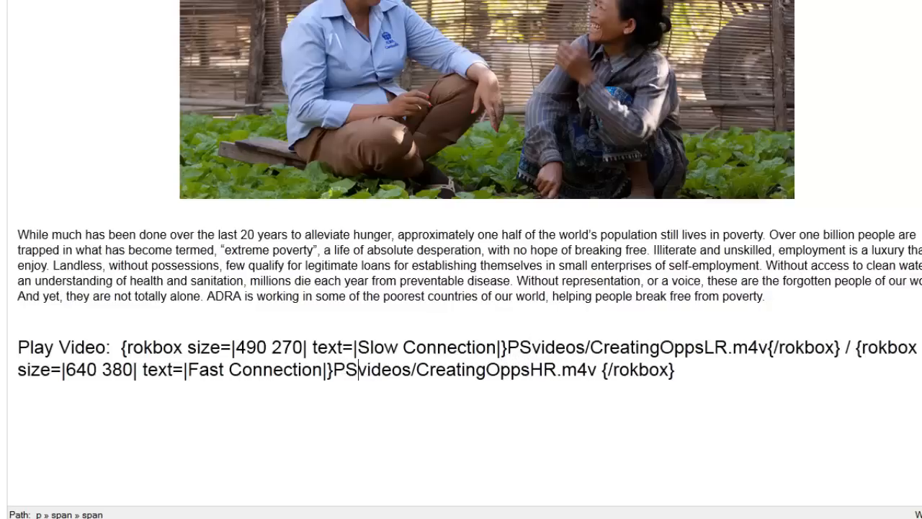
pyautogui.scroll(10, 461, 288)
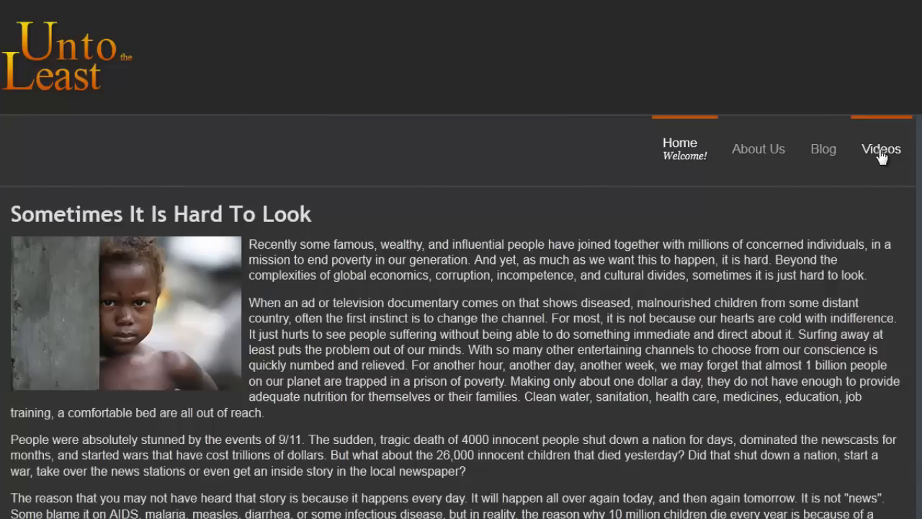
# Step: On the live site, open the Creating Opportunities to Overcome Pocerty article from the Videos page and view its play links
pyautogui.click(882, 157)
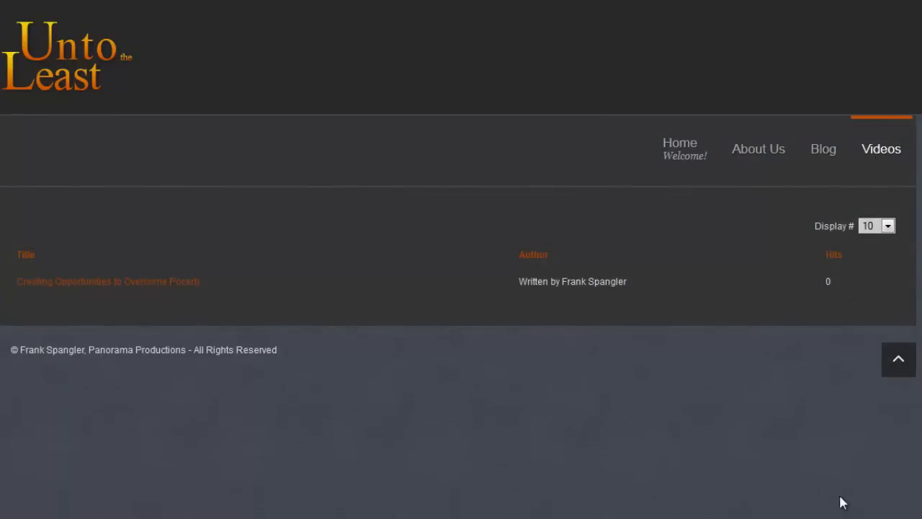
pyautogui.click(158, 287)
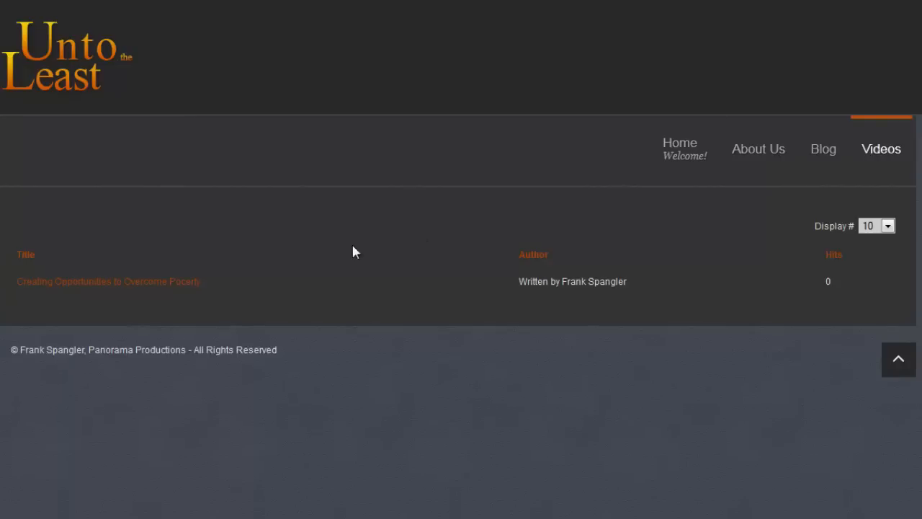
pyautogui.click(134, 286)
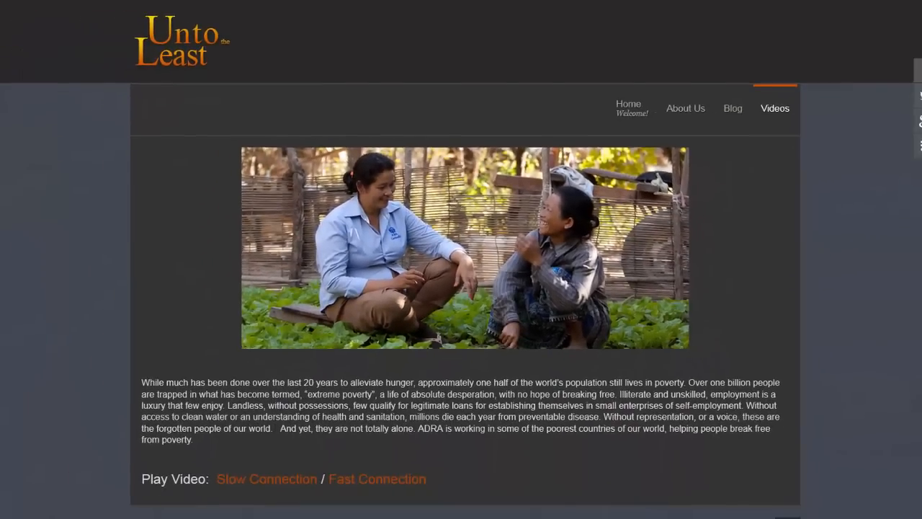
pyautogui.scroll(-1, 462, 259)
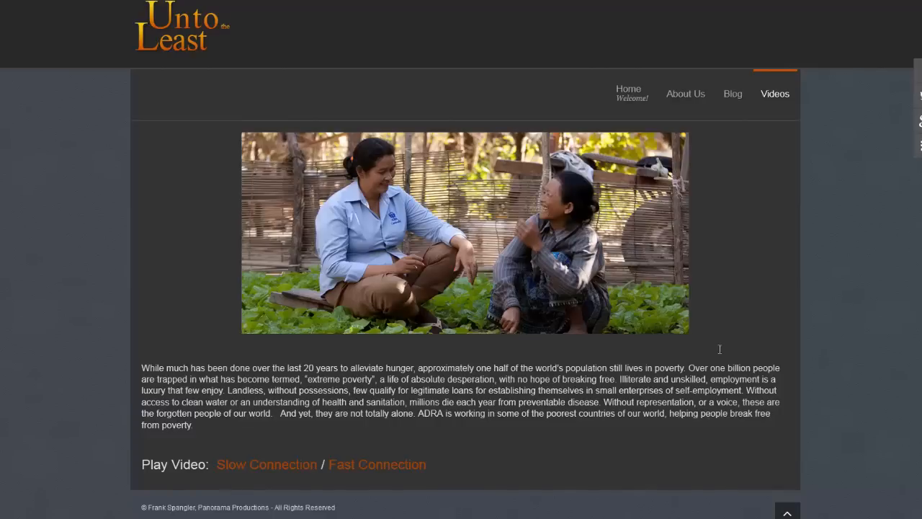
# Step: Test the Slow Connection and Fast Connection links, pausing each video and closing the slow one before playing the fast one
pyautogui.click(293, 470)
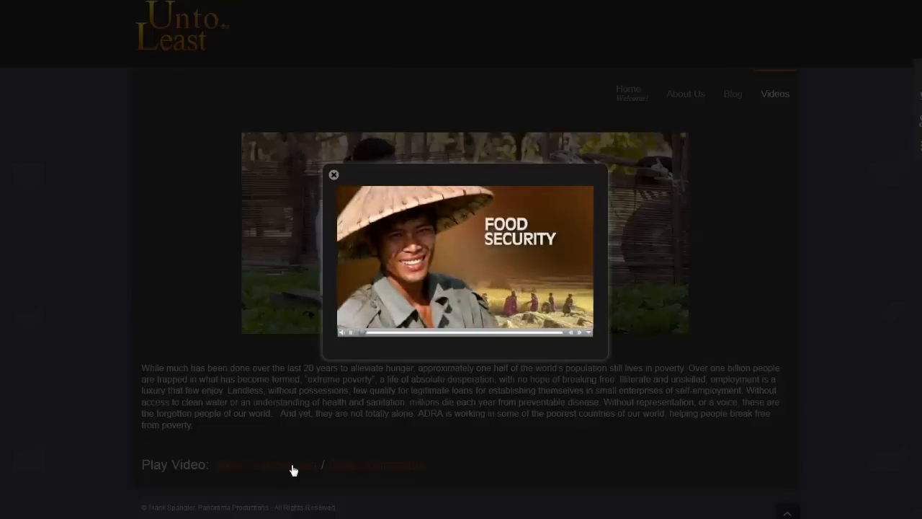
pyautogui.click(351, 333)
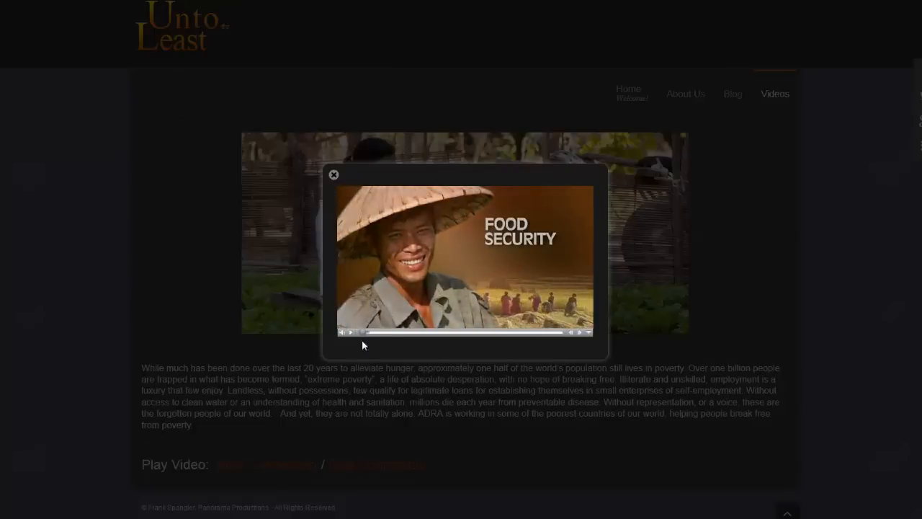
pyautogui.click(442, 402)
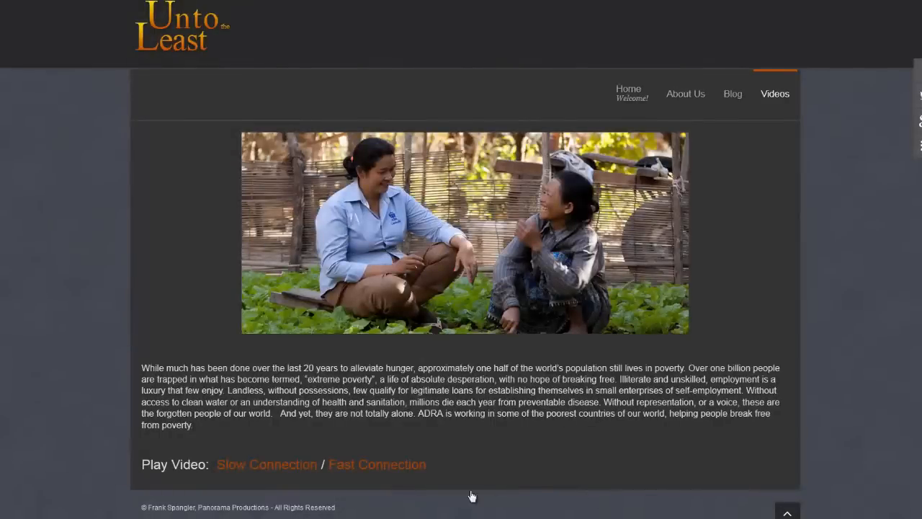
pyautogui.click(398, 472)
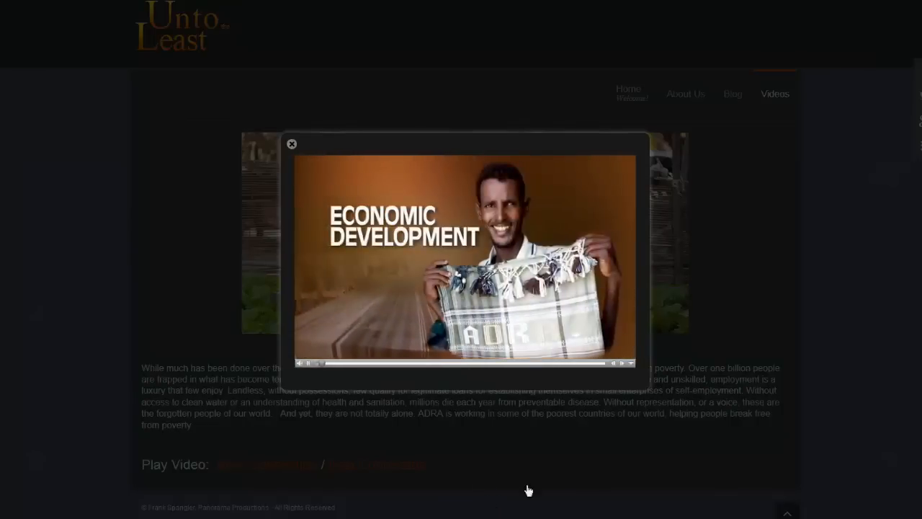
pyautogui.click(310, 368)
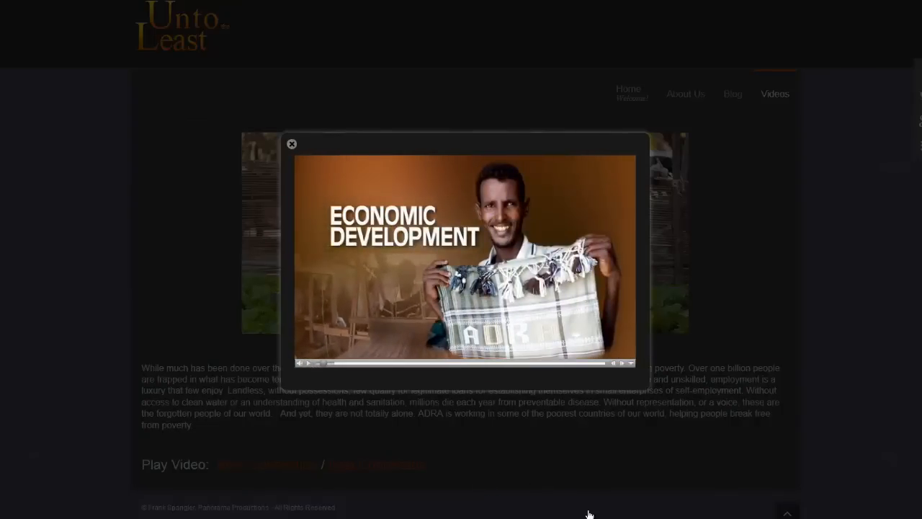